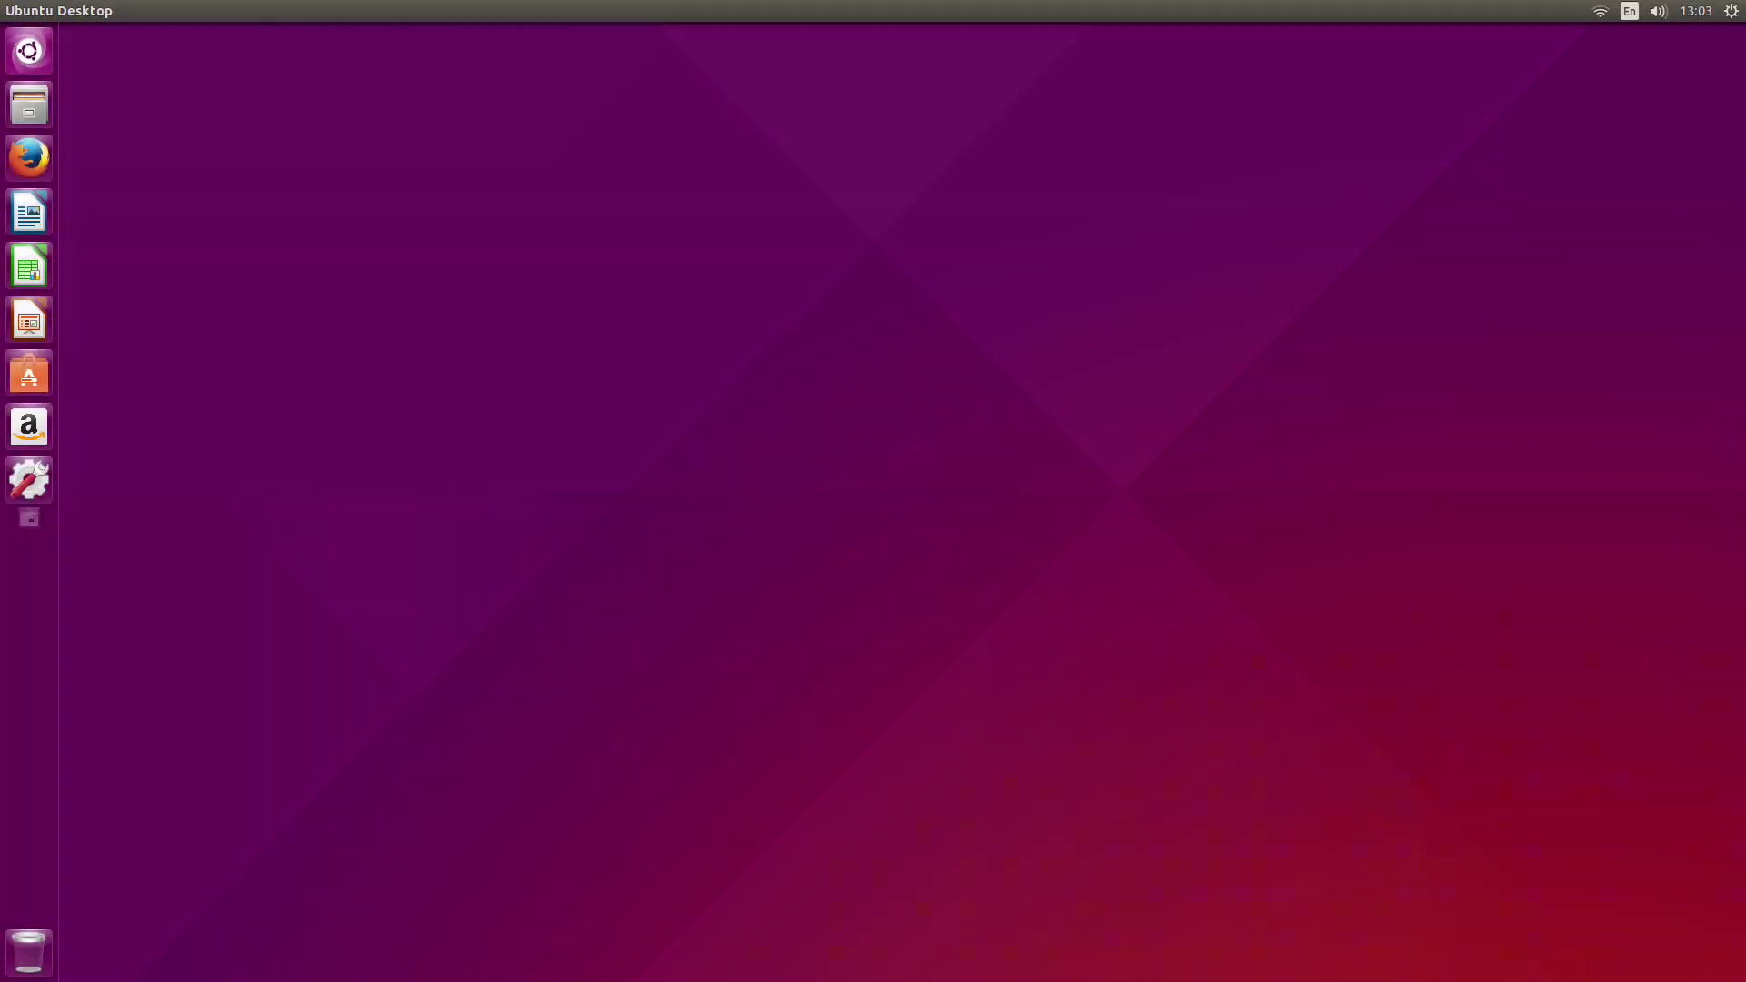
Highlight the Reddit post title's question asking for user-friendly Linux distros
left_click_drag(45, 495, 1416, 500)
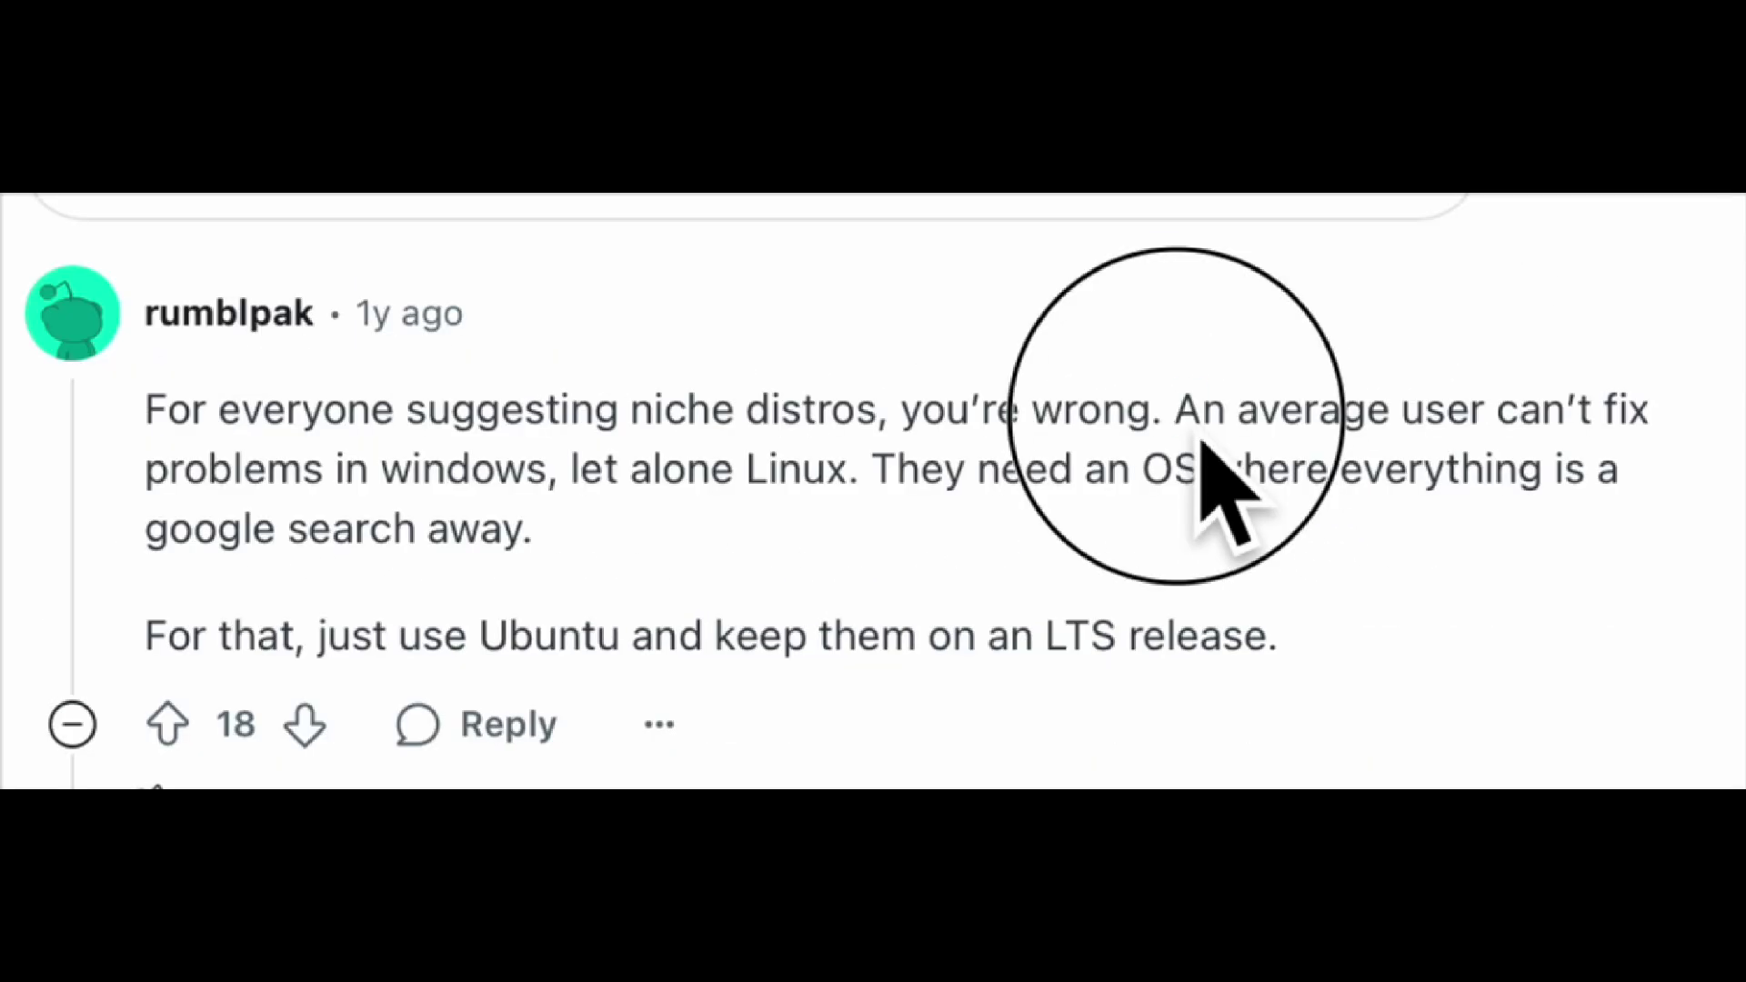
Highlight the sentence about average users in the comment recommending Ubuntu LTS
left_click_drag(1175, 419, 911, 573)
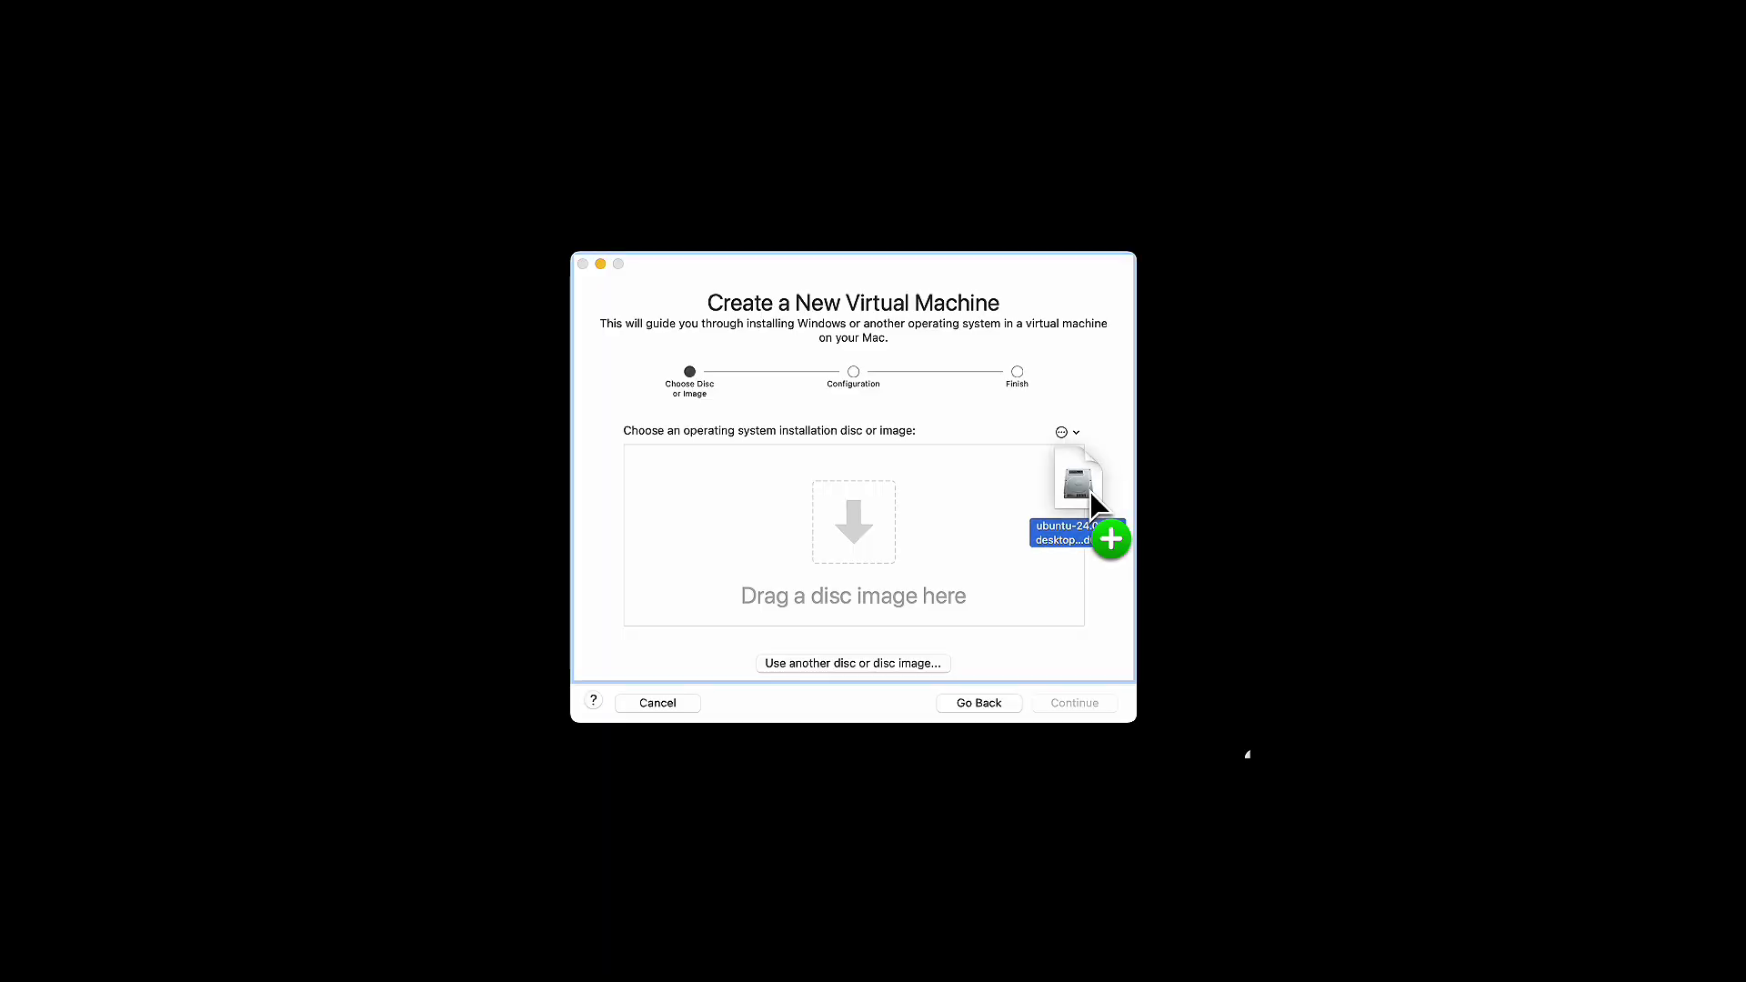
Load ubuntu-24.04.2-desktop-amd64.iso into the new virtual machine and continue to configuration
left_click_drag(1089, 491, 983, 519)
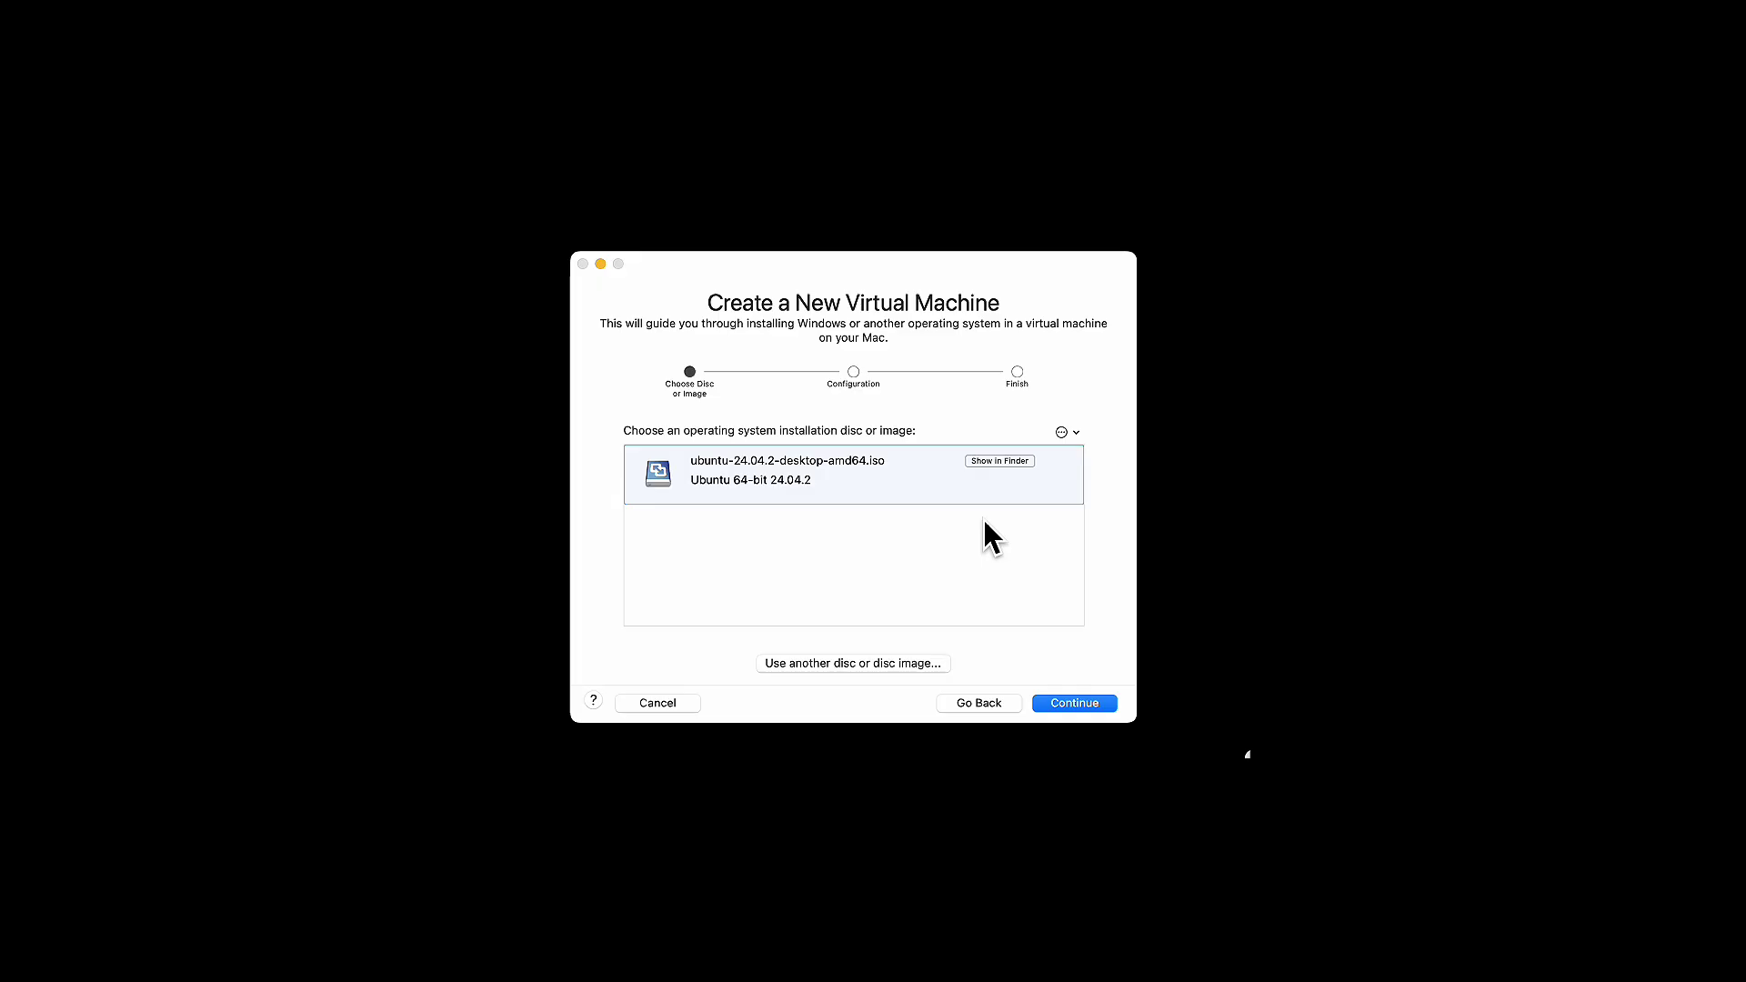
left_click(1102, 704)
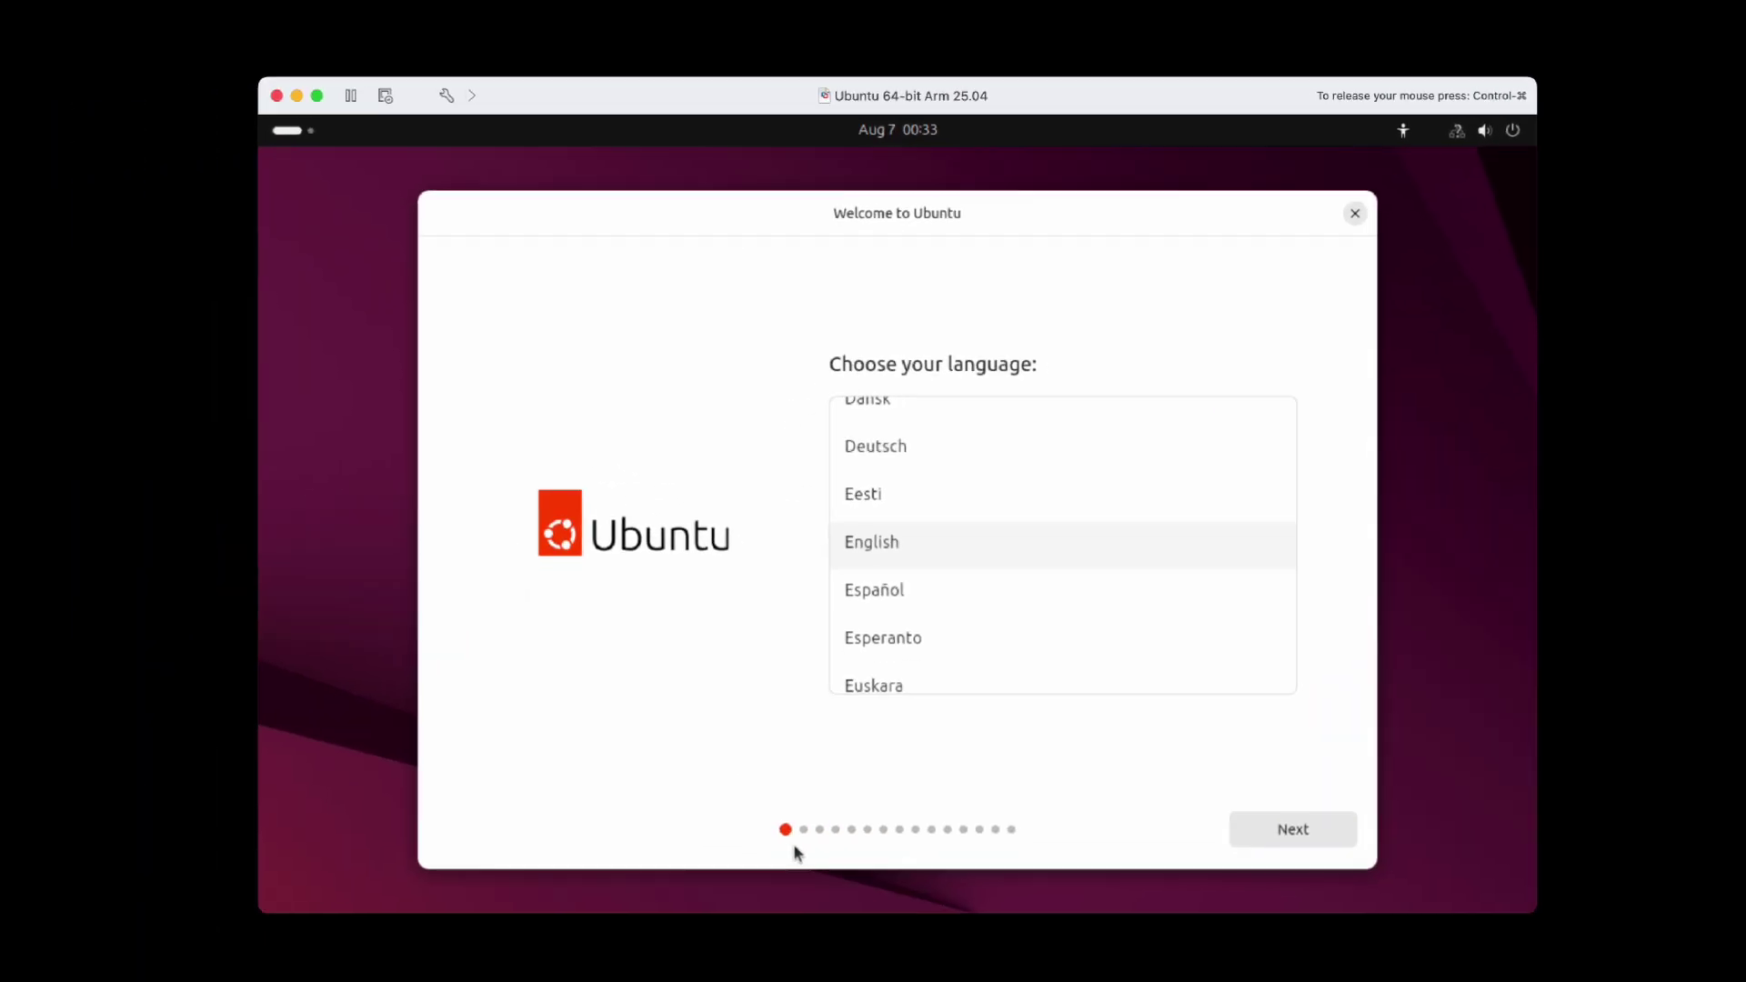
Release and recapture the mouse, pass the accessibility and keyboard pages, and skip the installer update
key("ctrl+super")
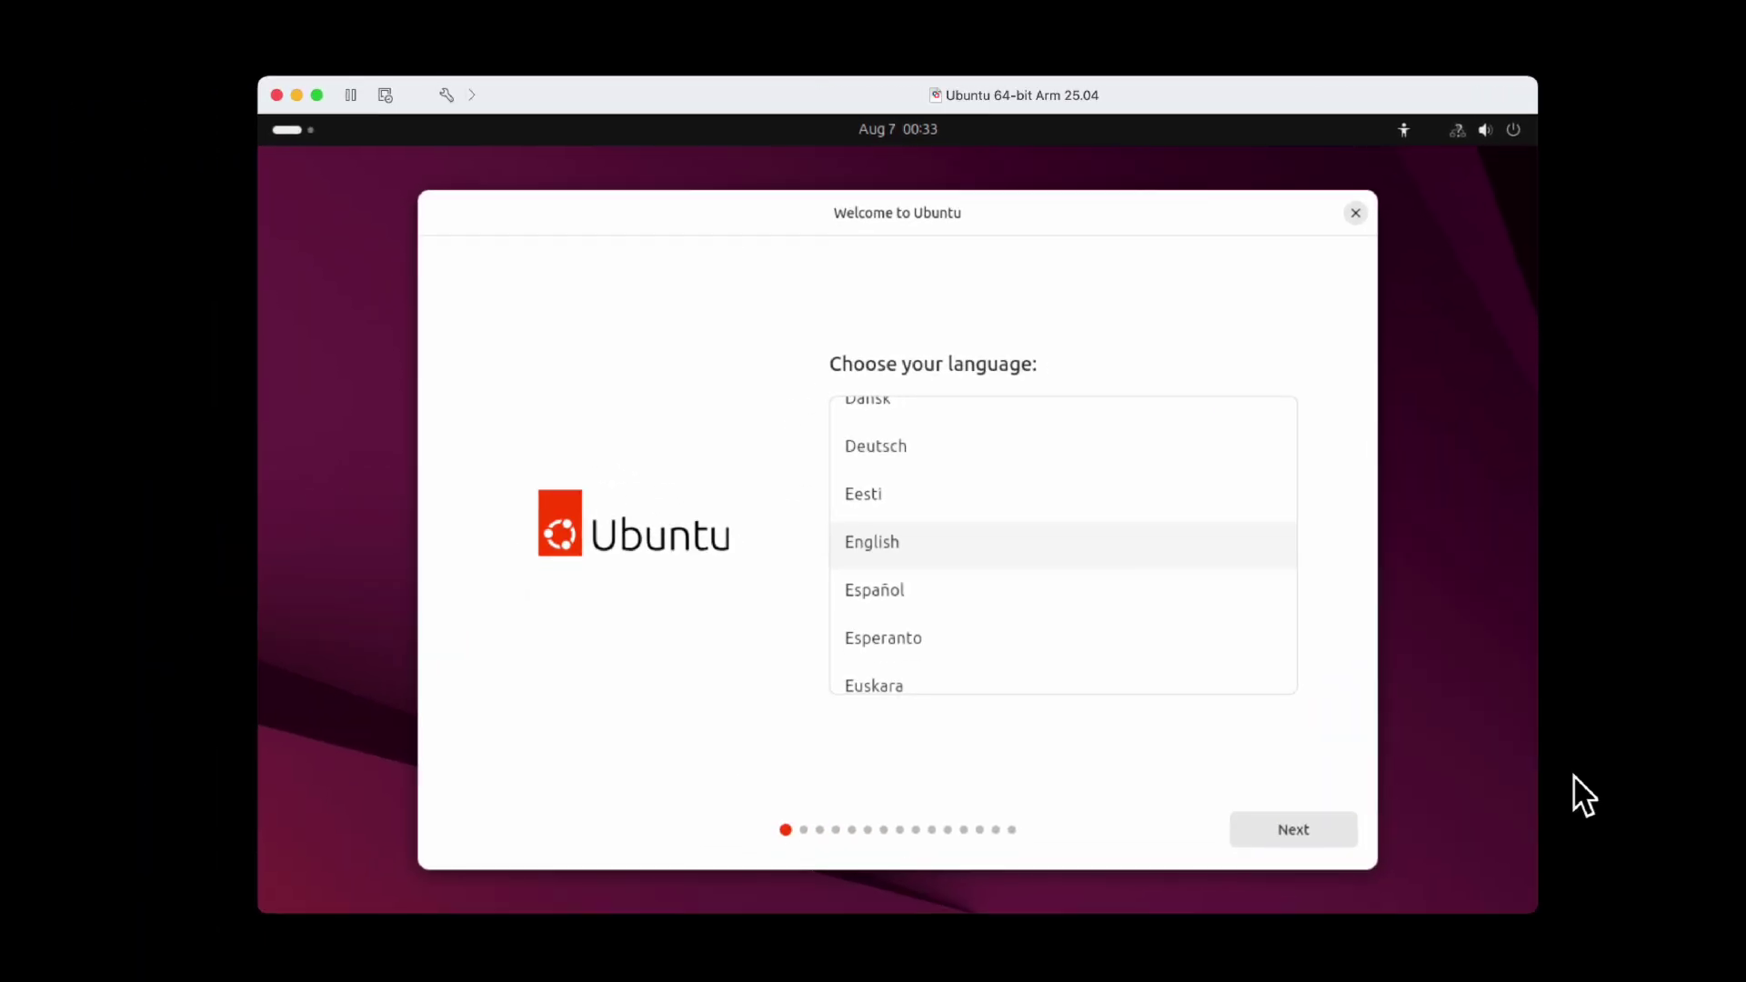
left_click(933, 665)
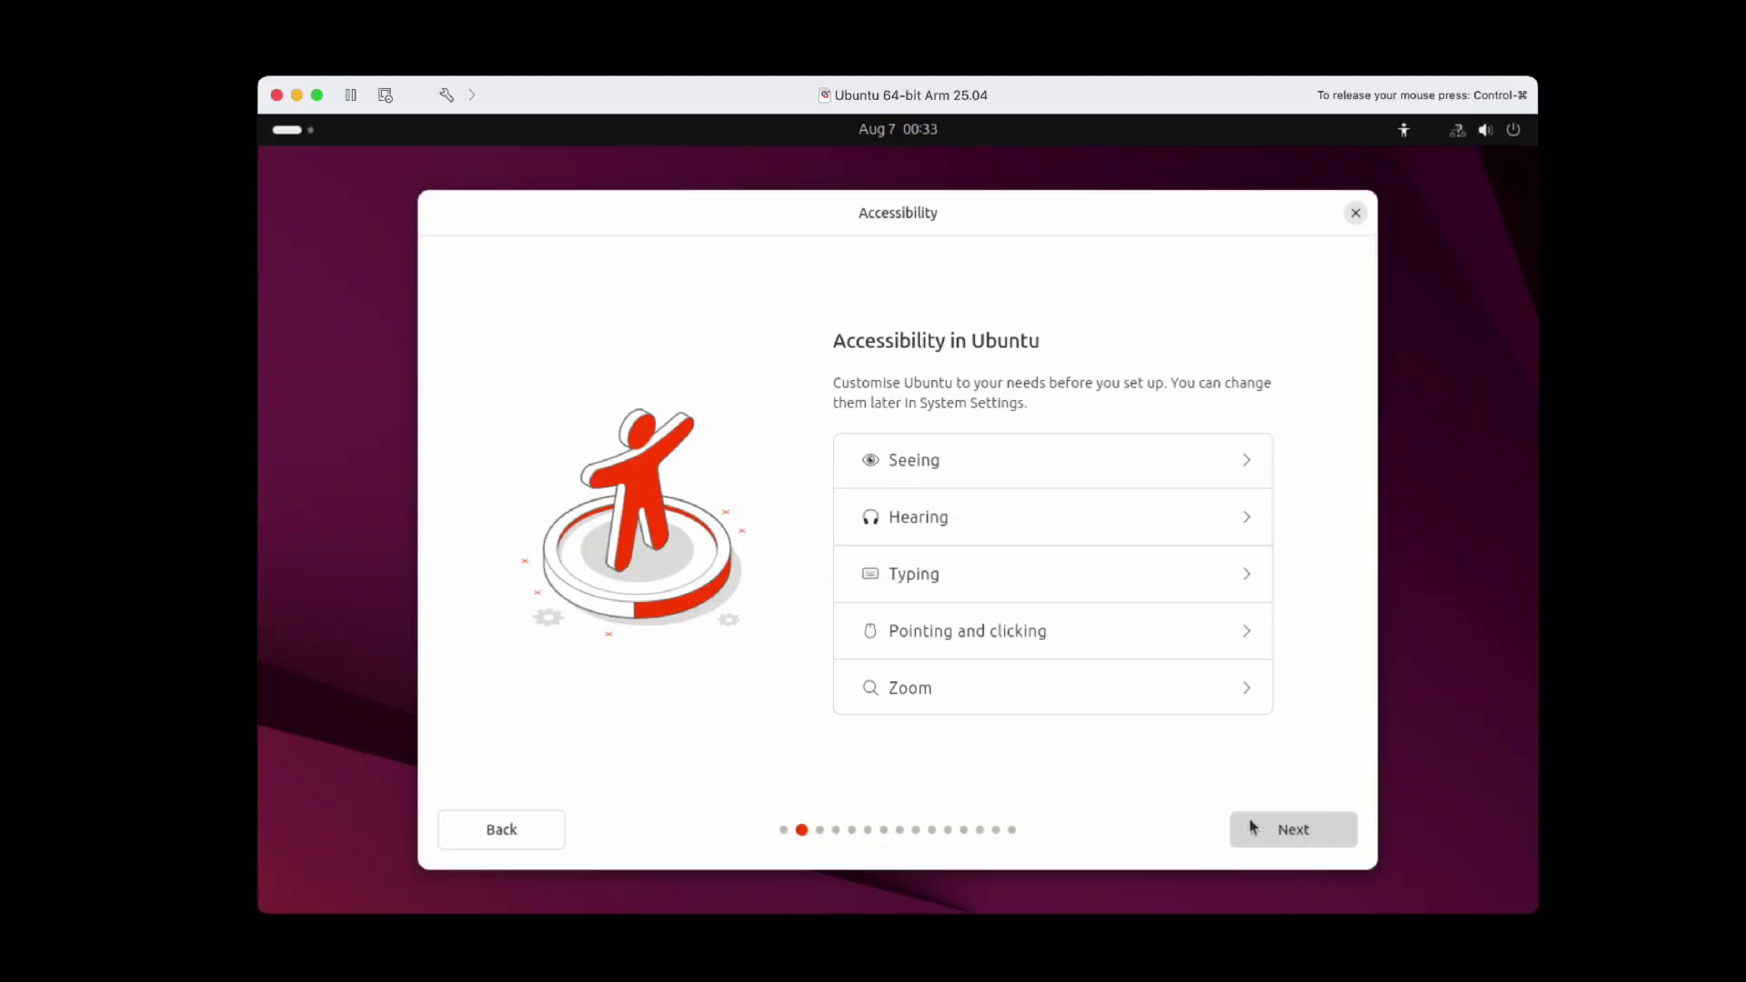
left_click(1251, 829)
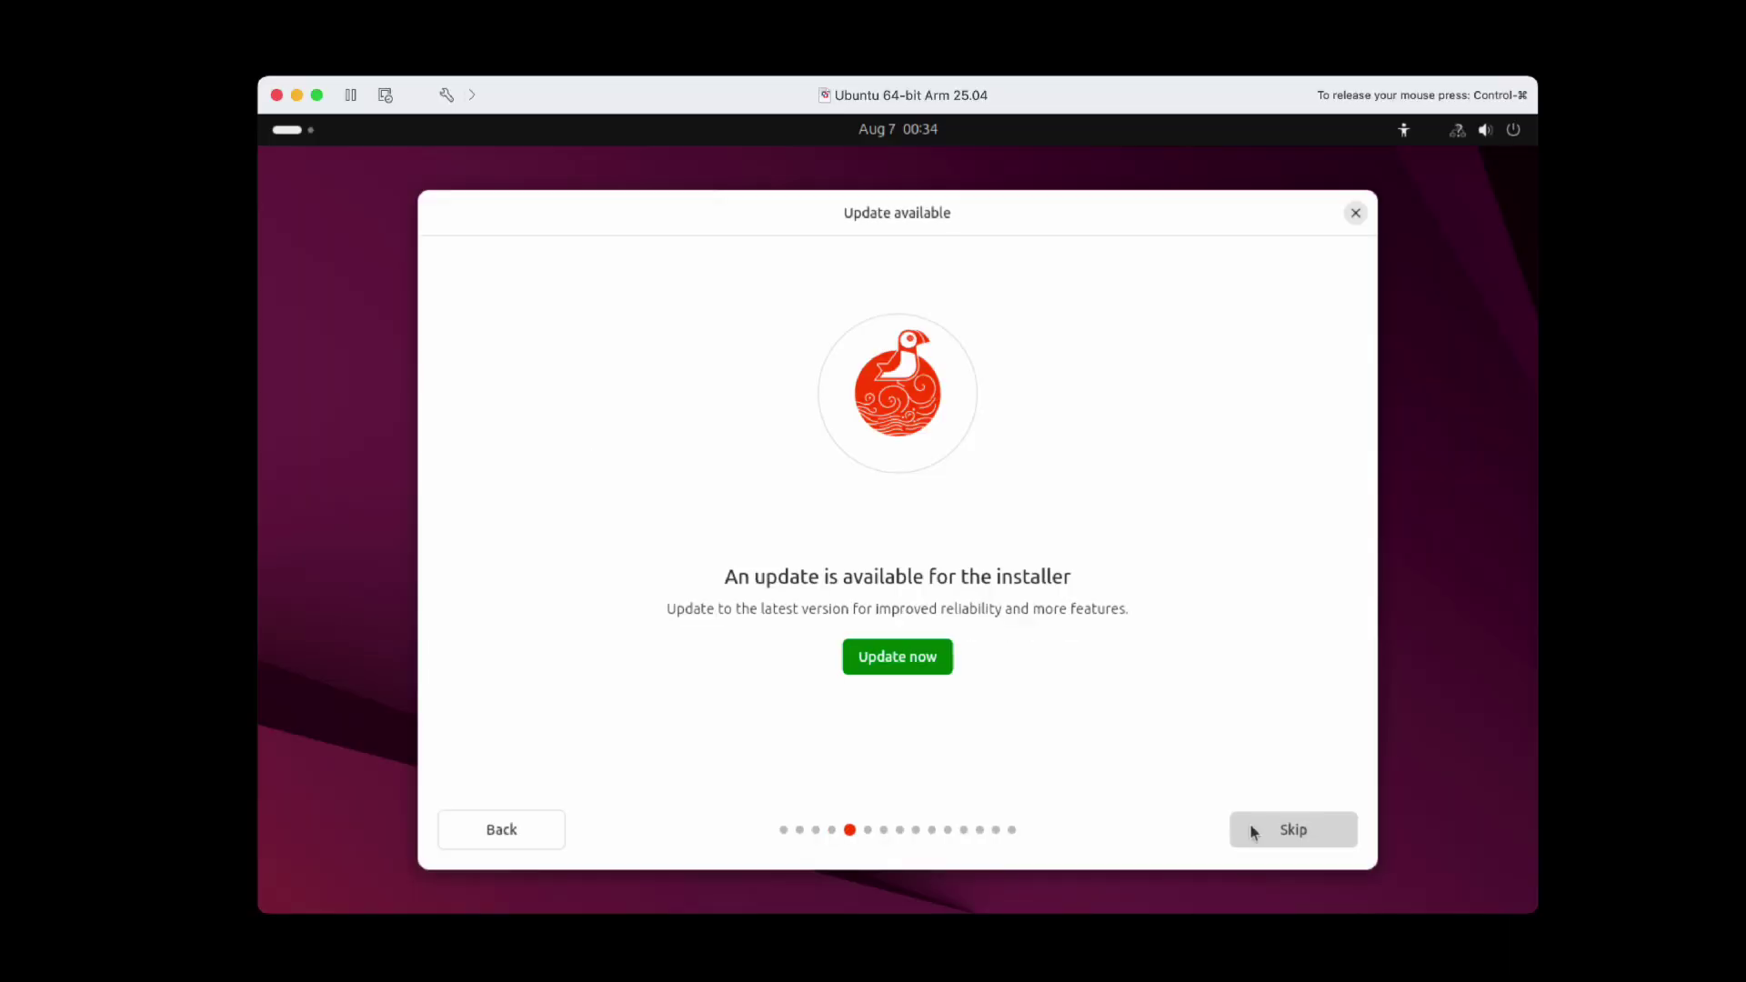
left_click(1250, 830)
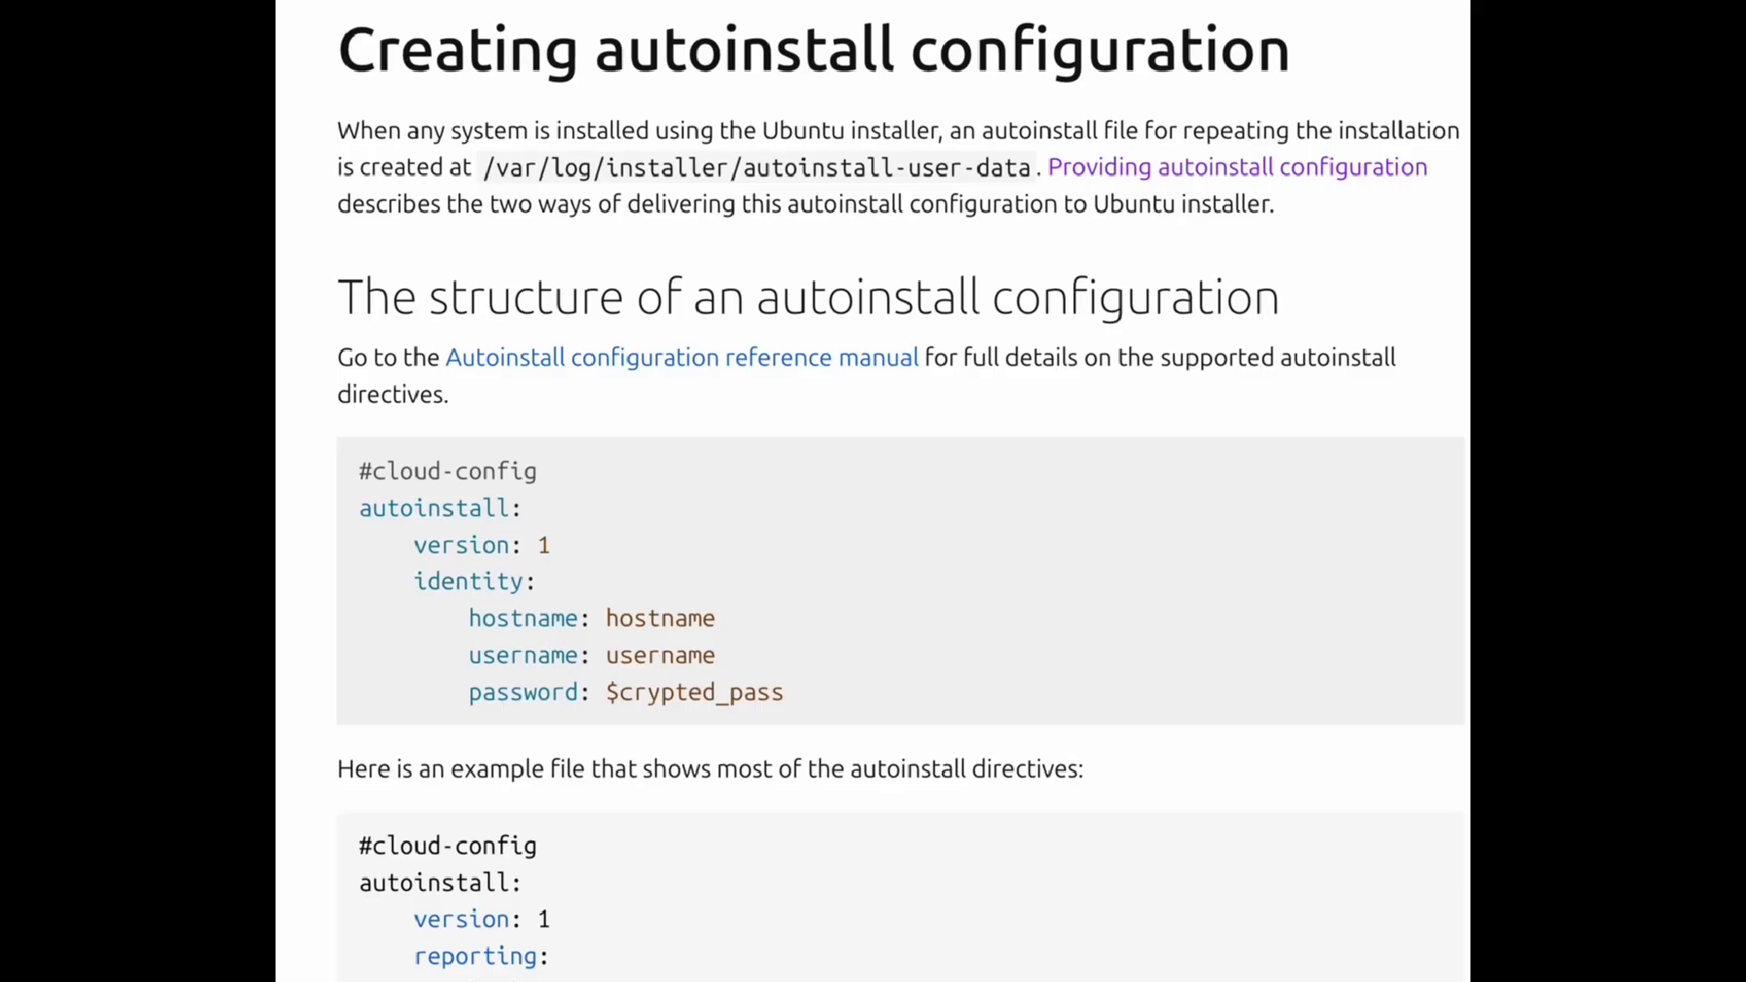
Scroll through the full example YAML on the autoinstall configuration structure page
scroll(874, 491, "down", 6)
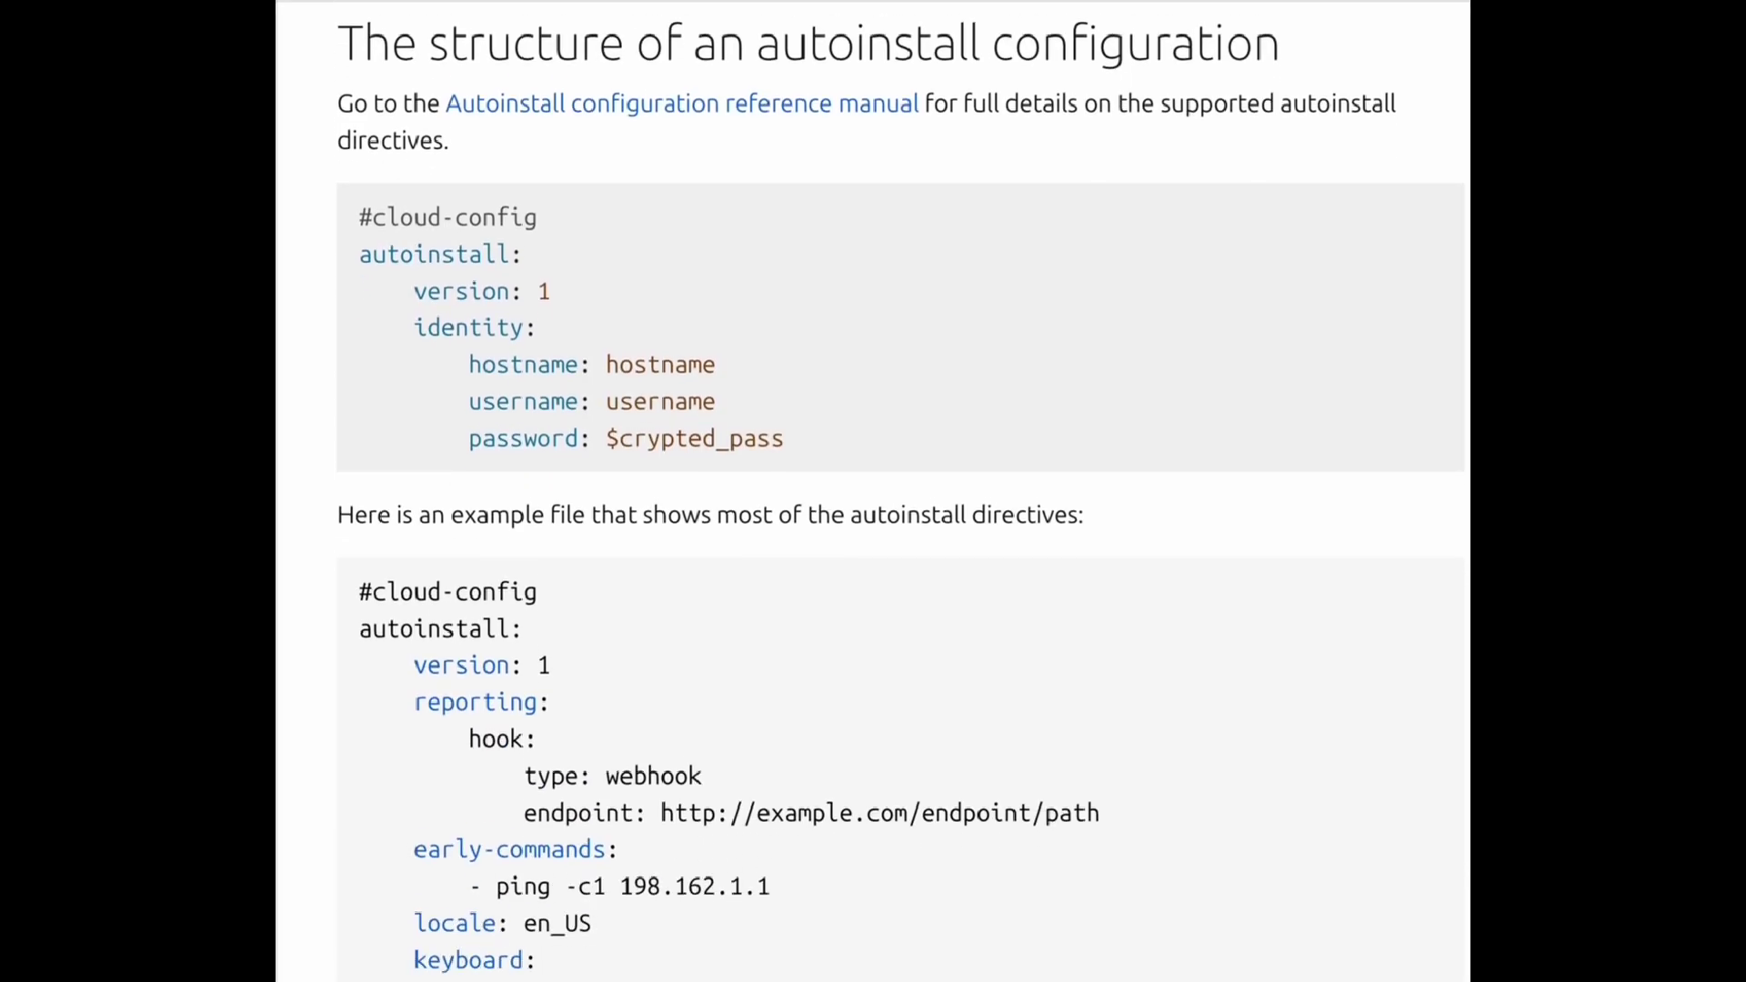
scroll(873, 492, "down", 7)
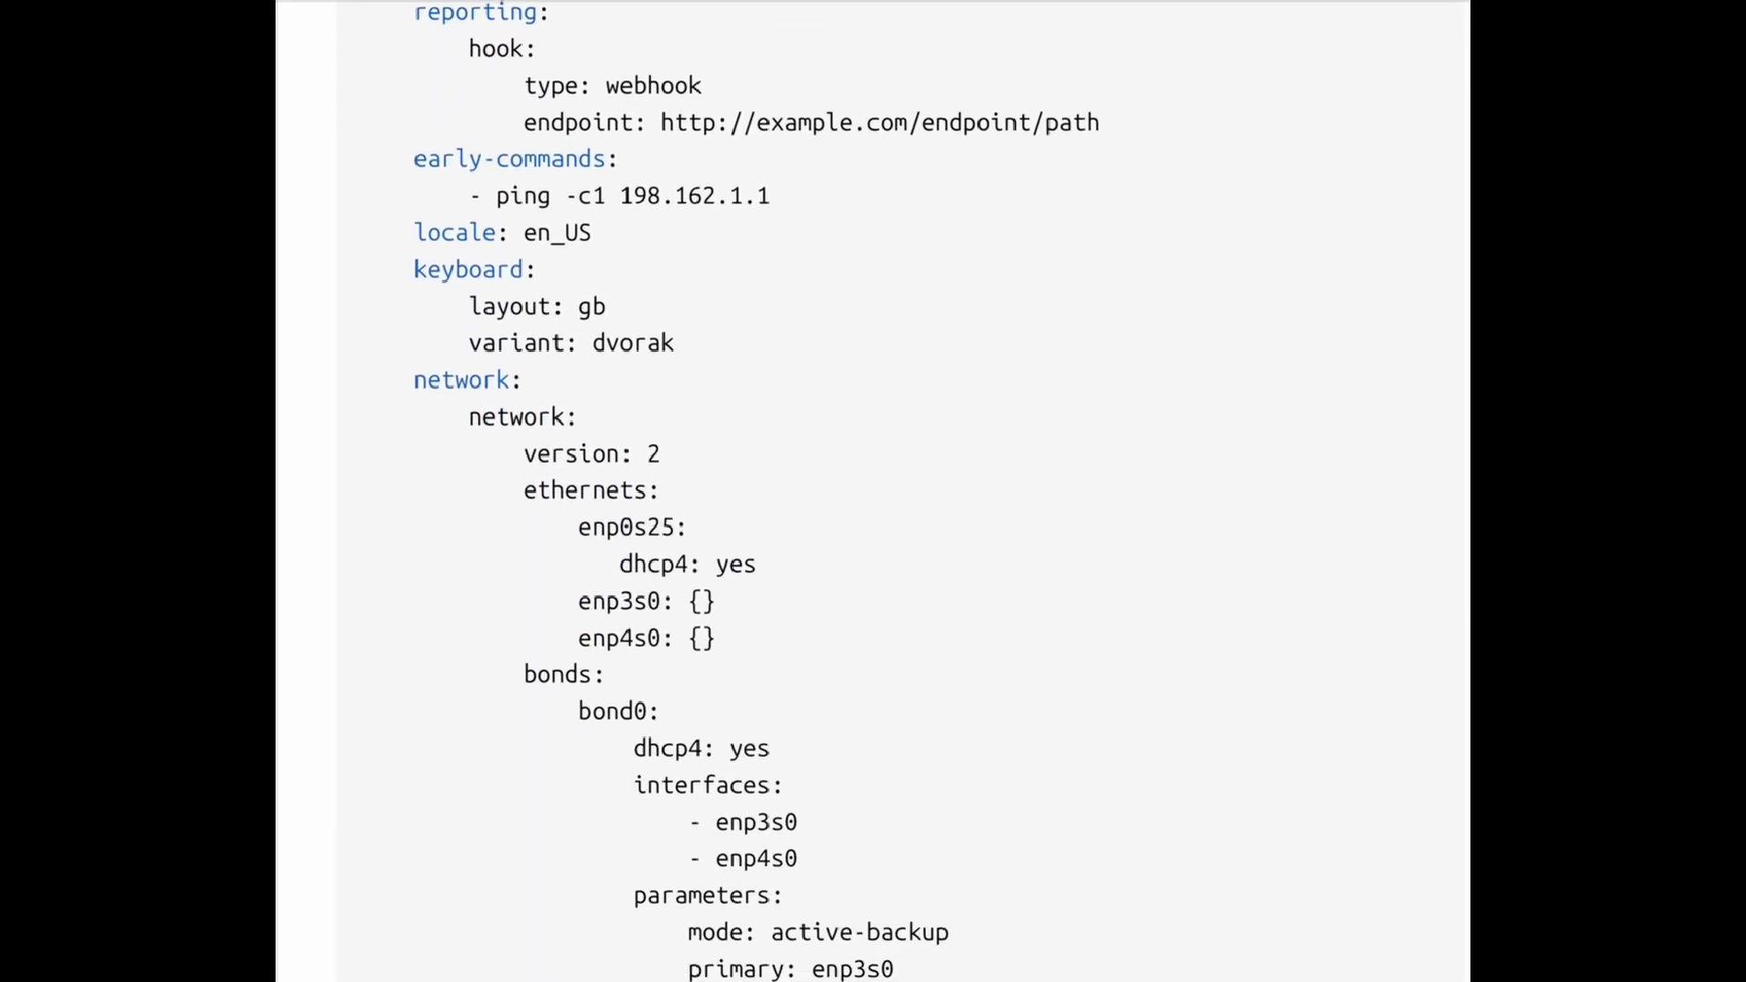
scroll(874, 491, "down", 9)
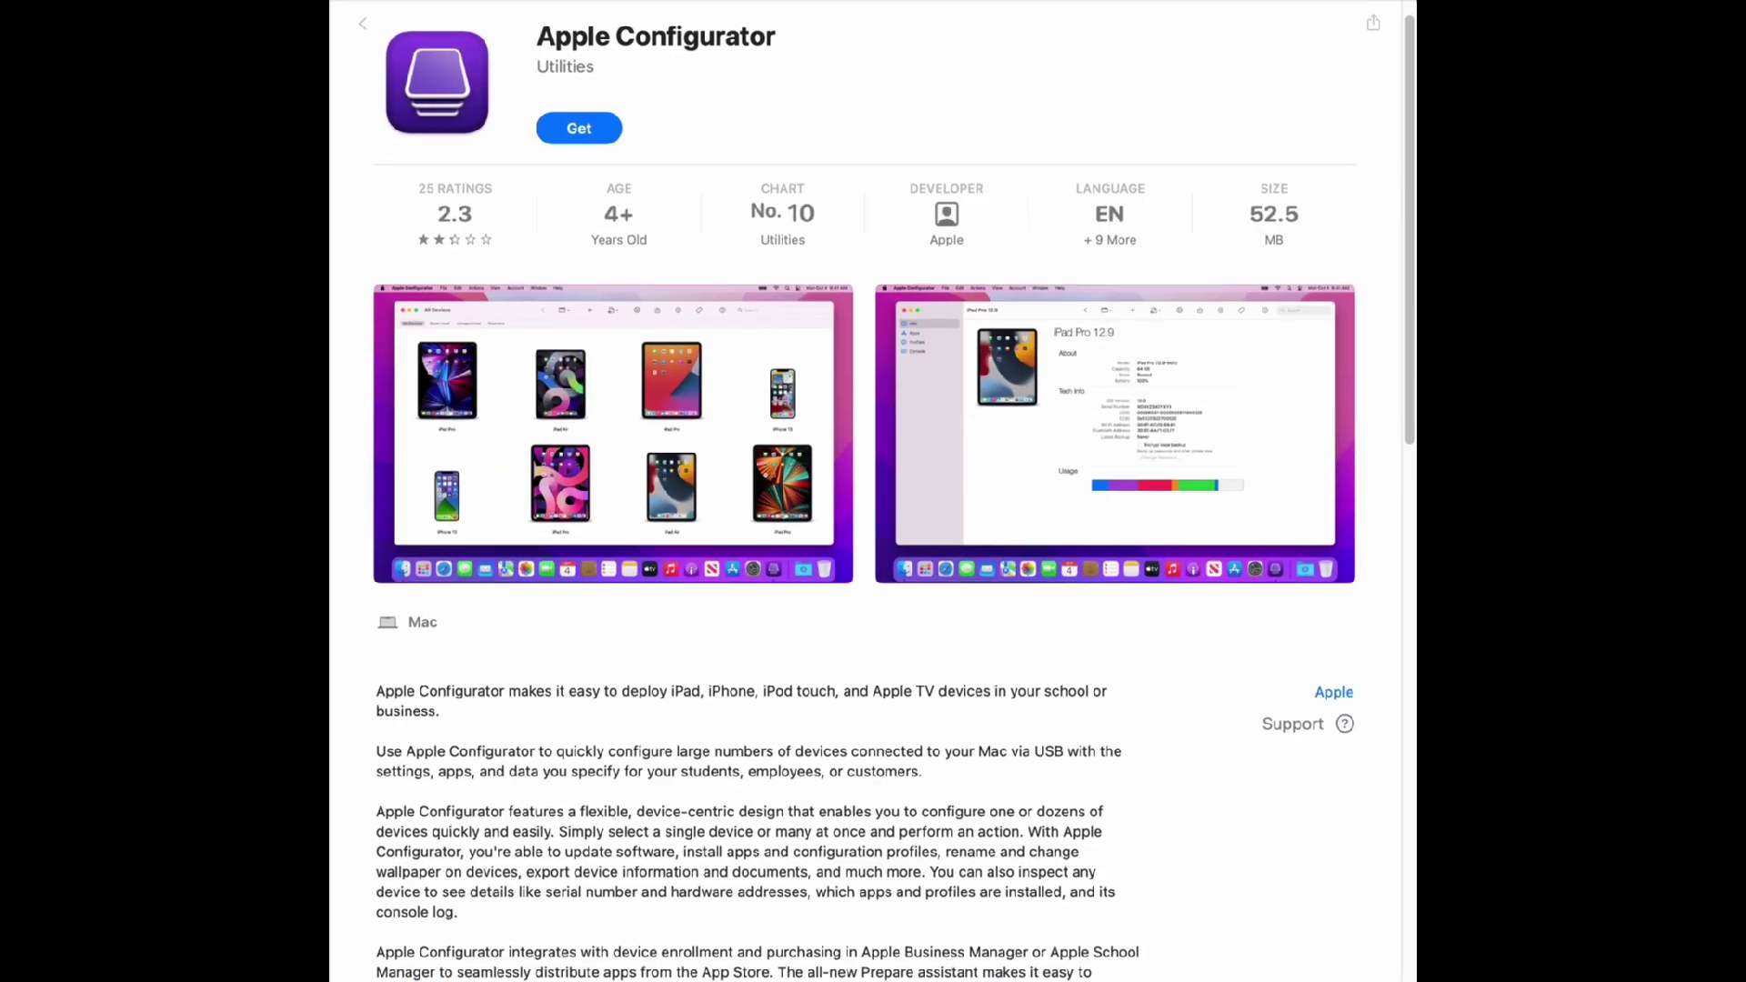
Scroll down the Apple Configurator description in the App Store
scroll(873, 491, "down", 2)
scroll(873, 492, "down", 5)
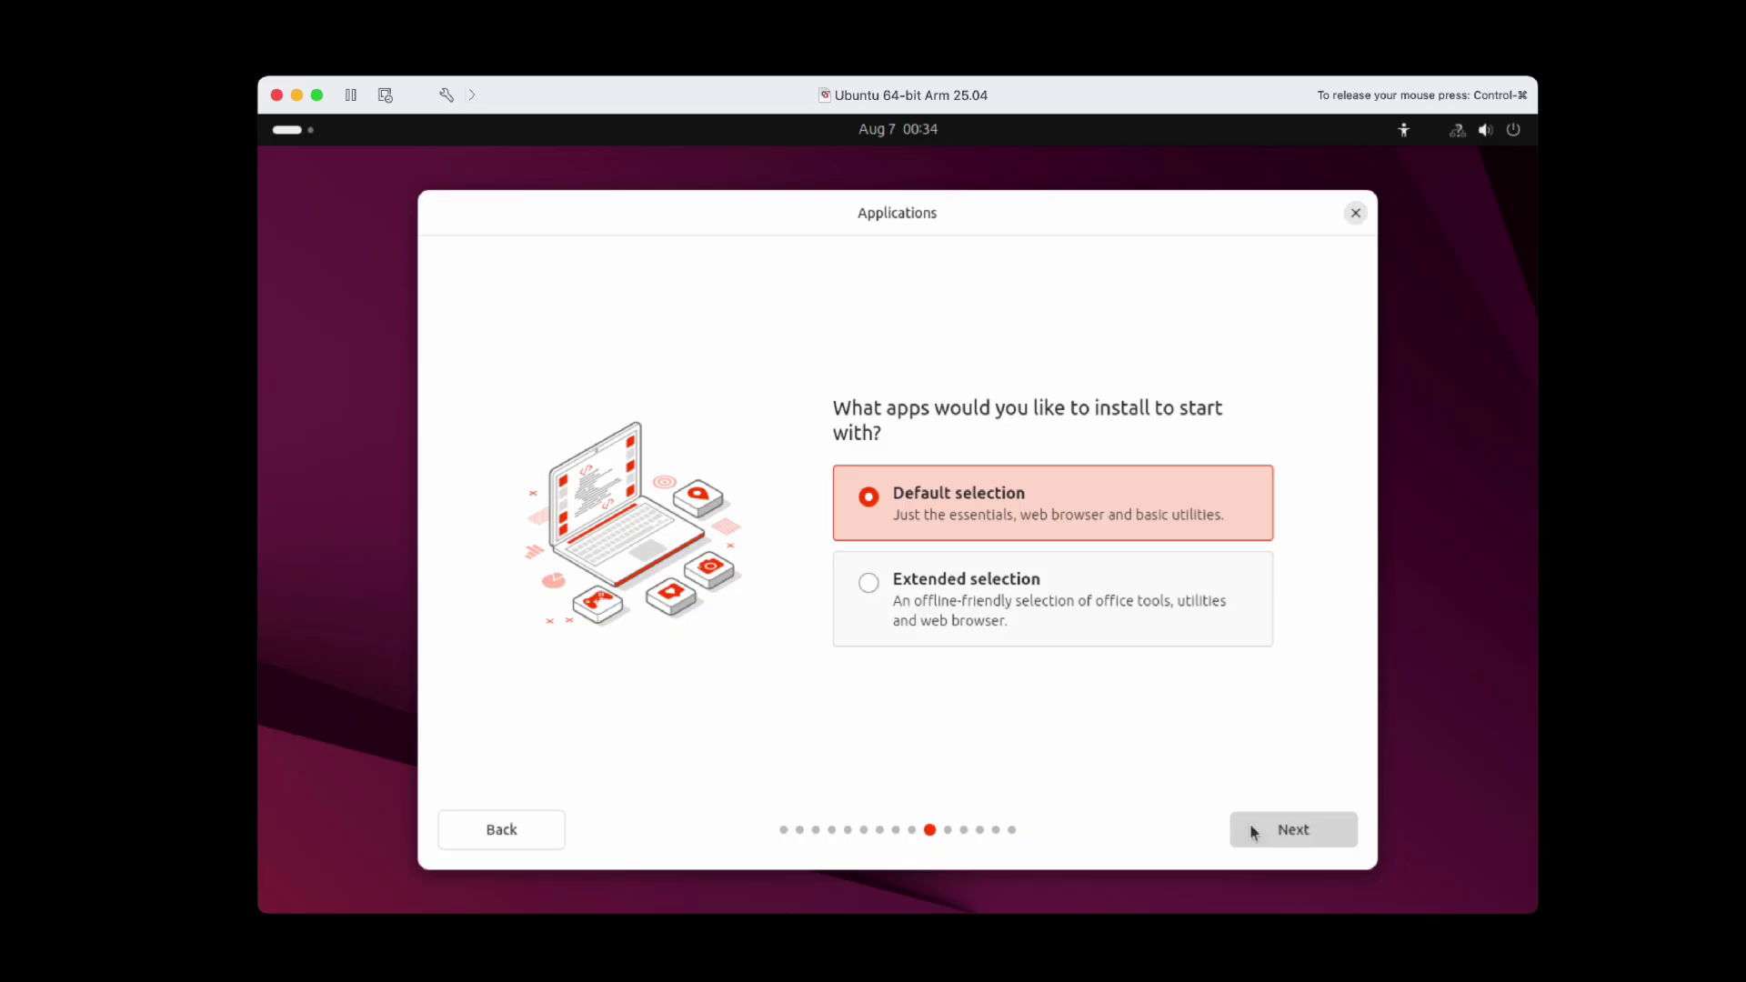
Keep default apps and no third-party software, erase the disk, and leave encryption off
left_click(1252, 828)
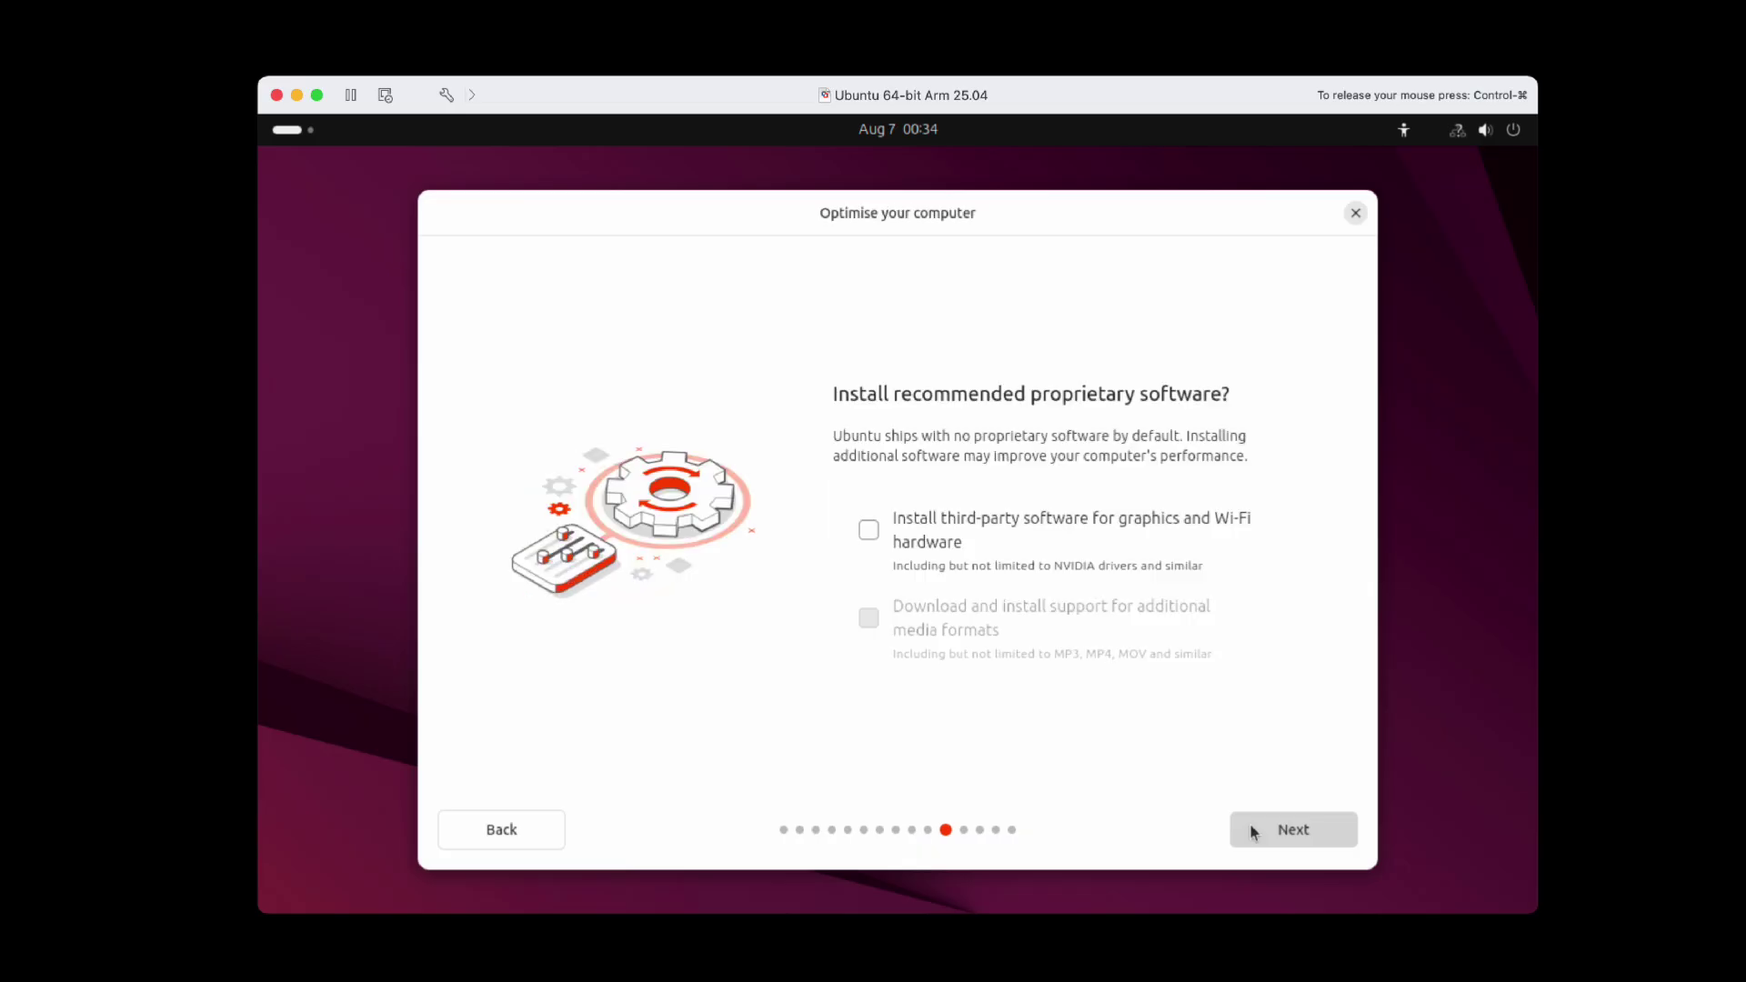
left_click(1252, 829)
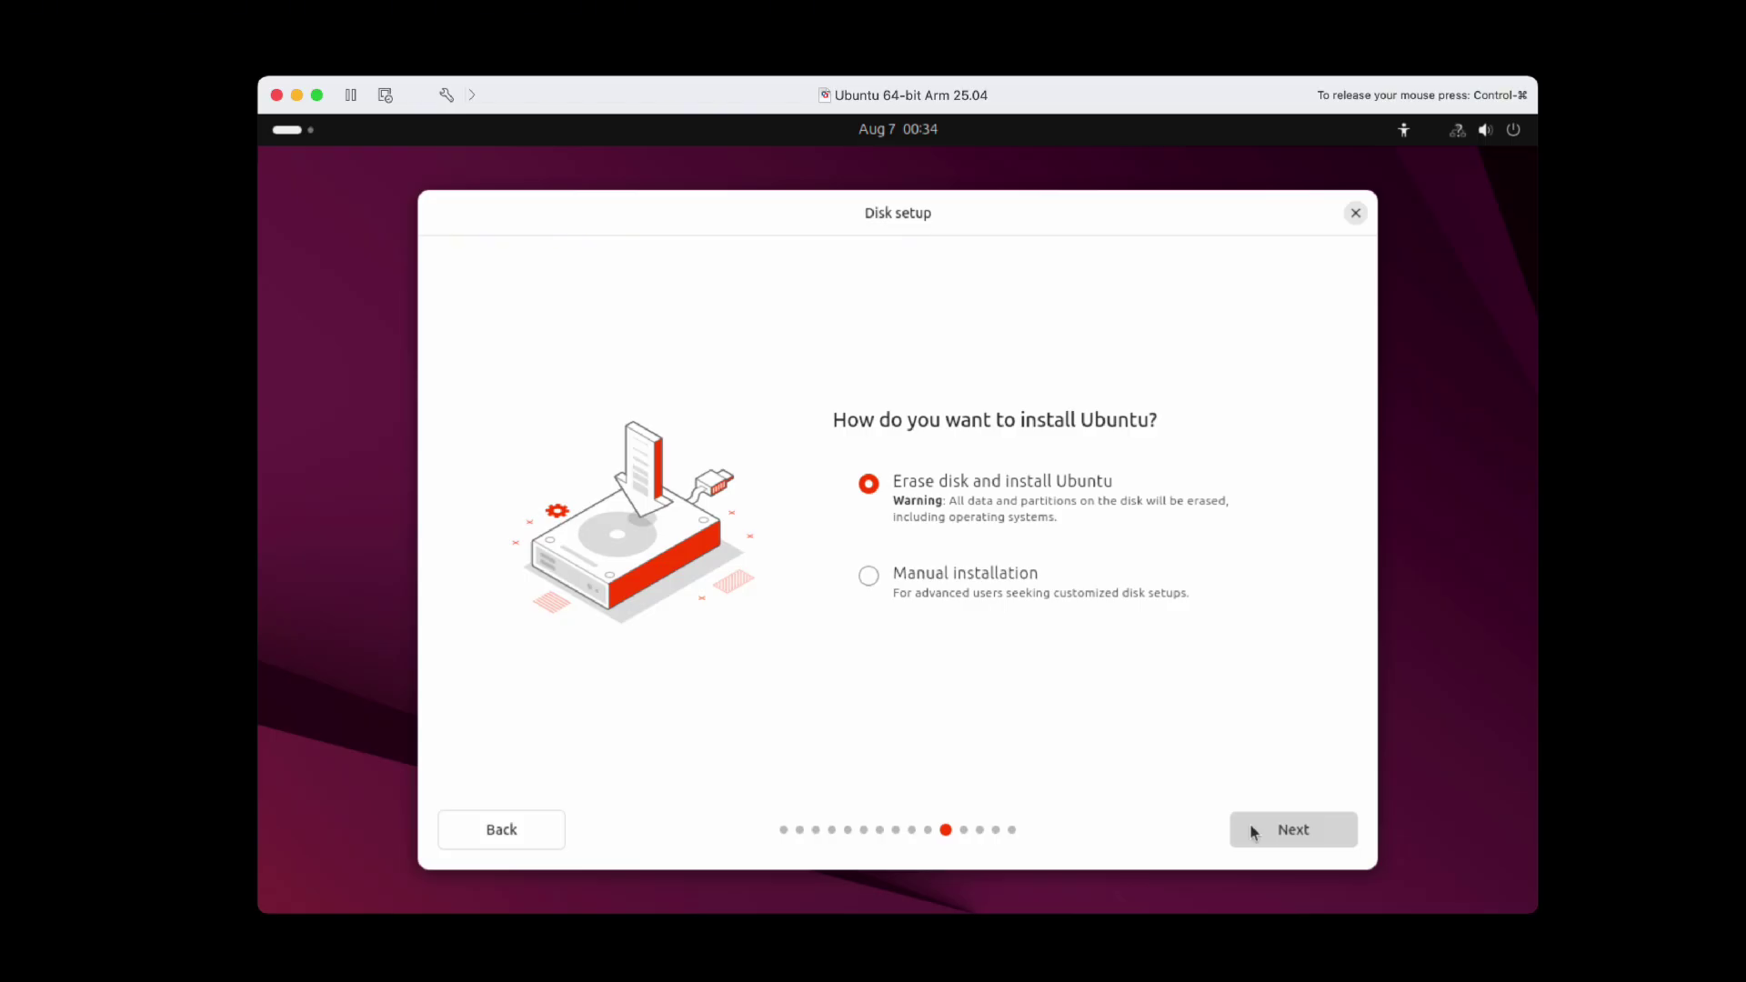
left_click(1250, 824)
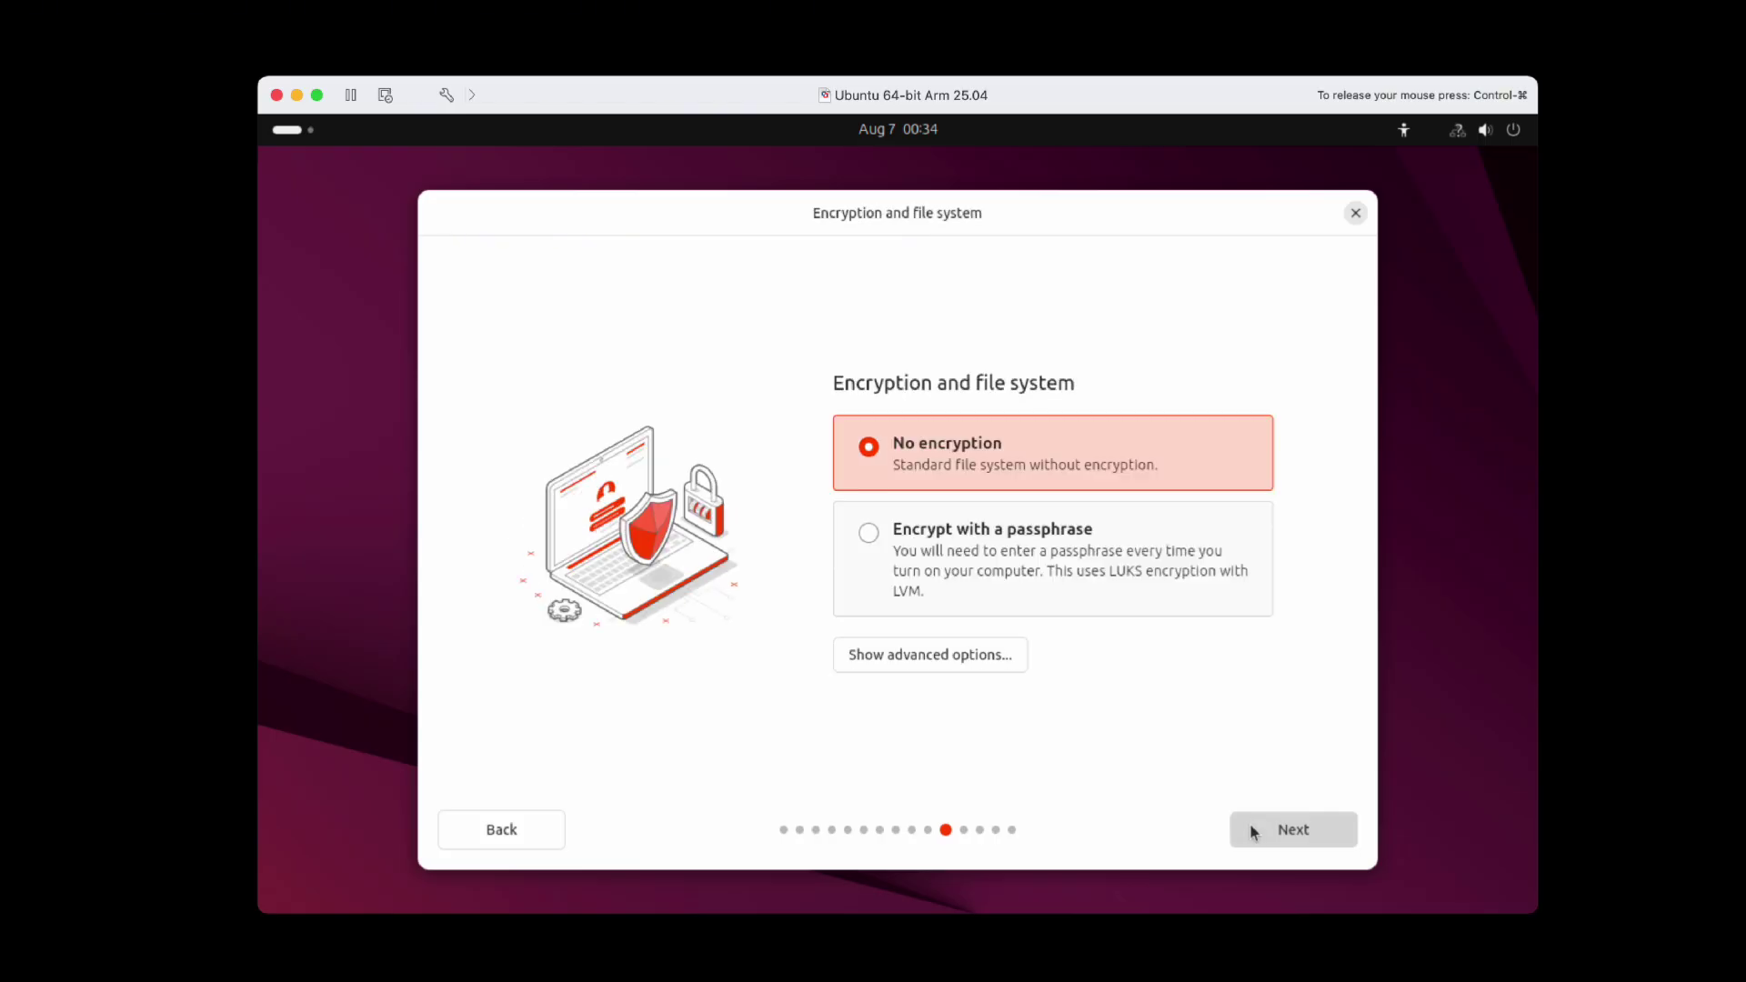
left_click(999, 654)
left_click(1252, 831)
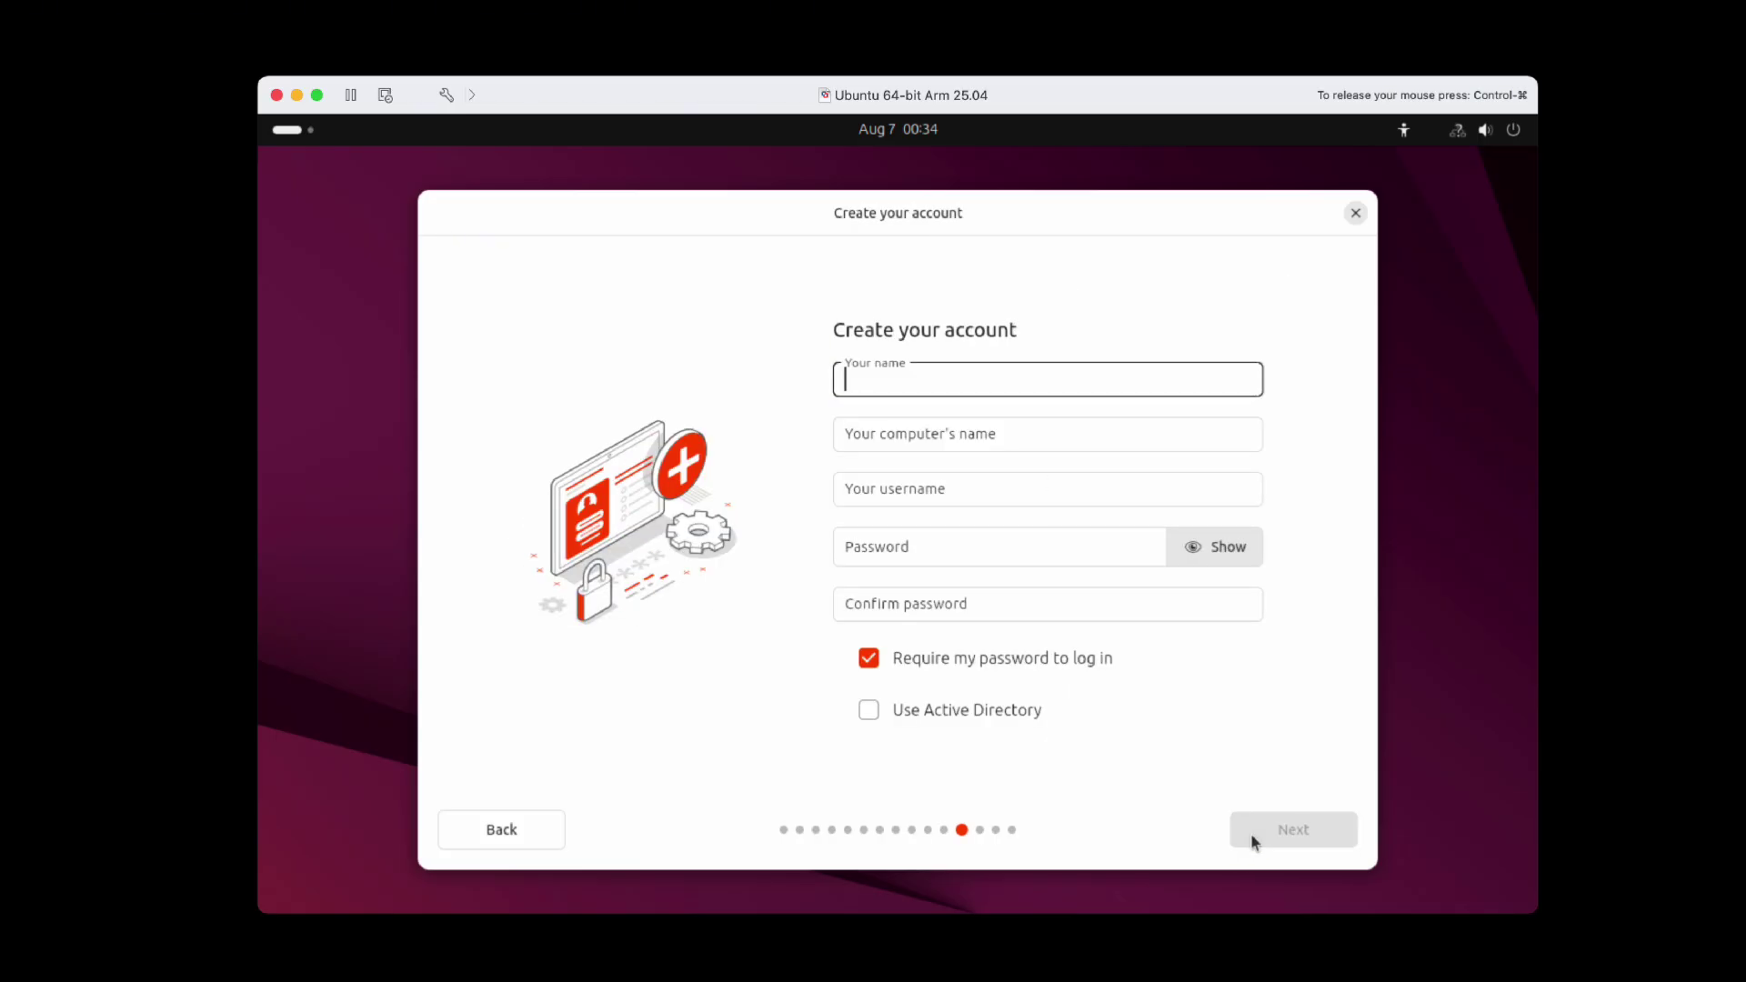
Enter a user name and the account password twice, then start installing Ubuntu 25.04
type("user")
left_click(1041, 560)
type("password")
key("Tab")
type("password")
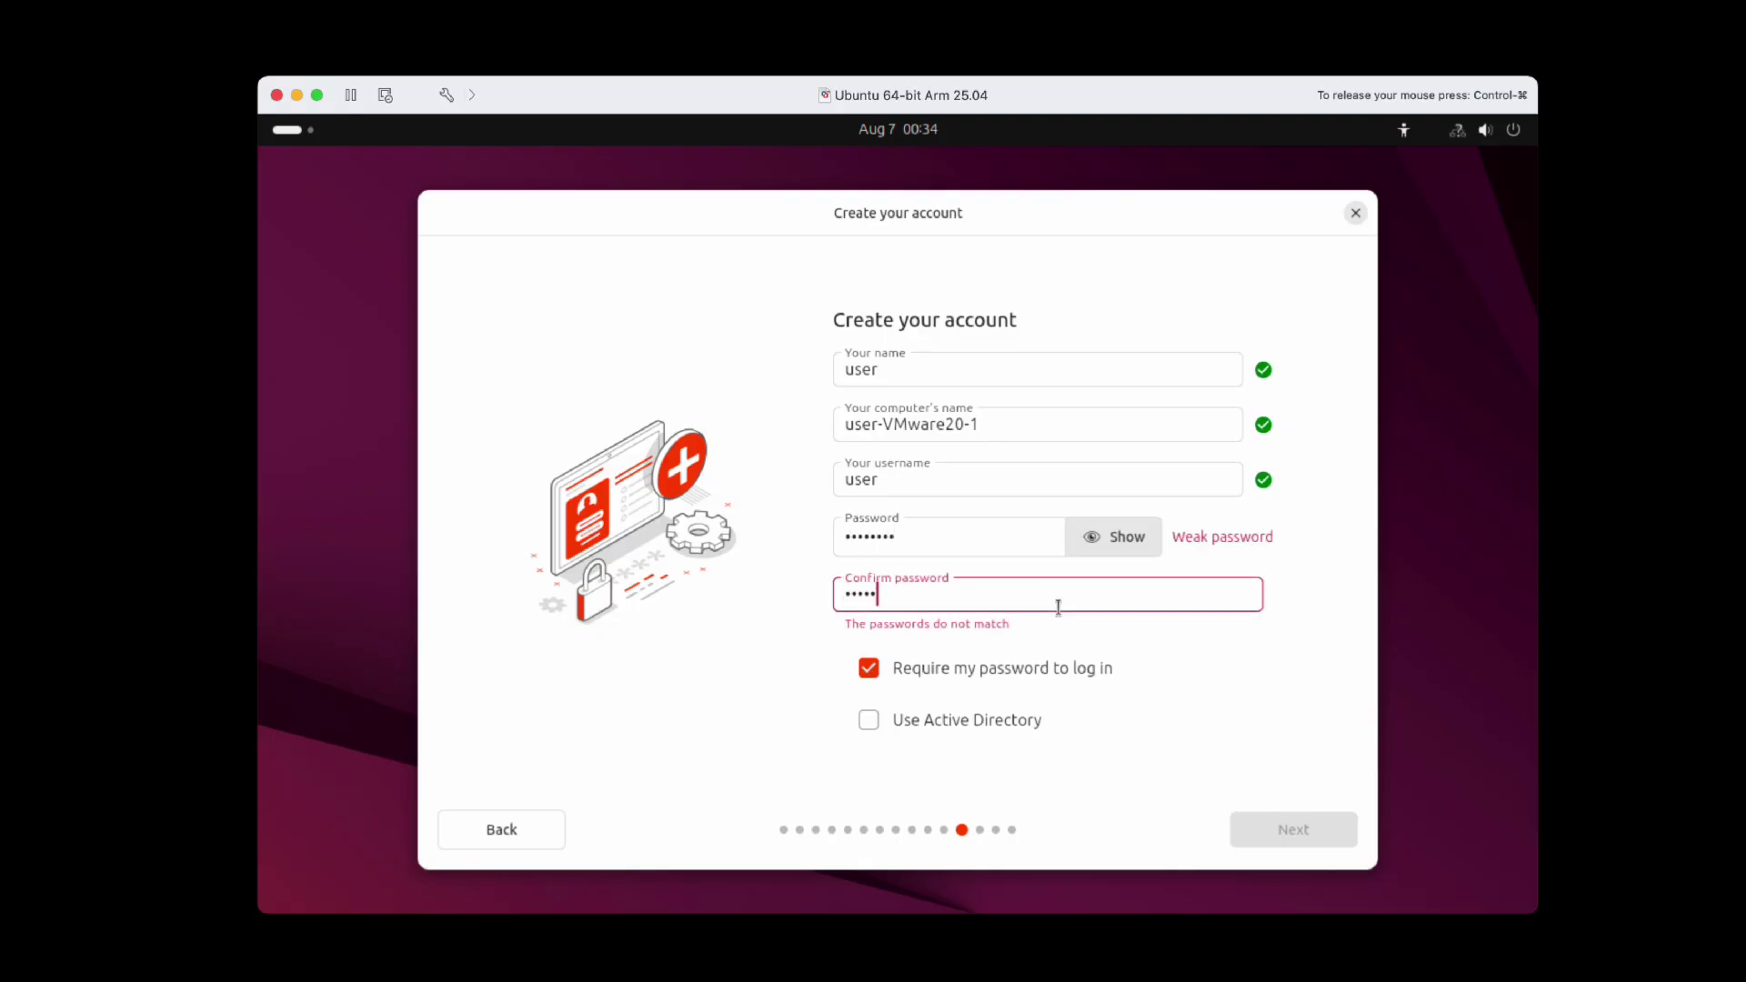
left_click(1272, 843)
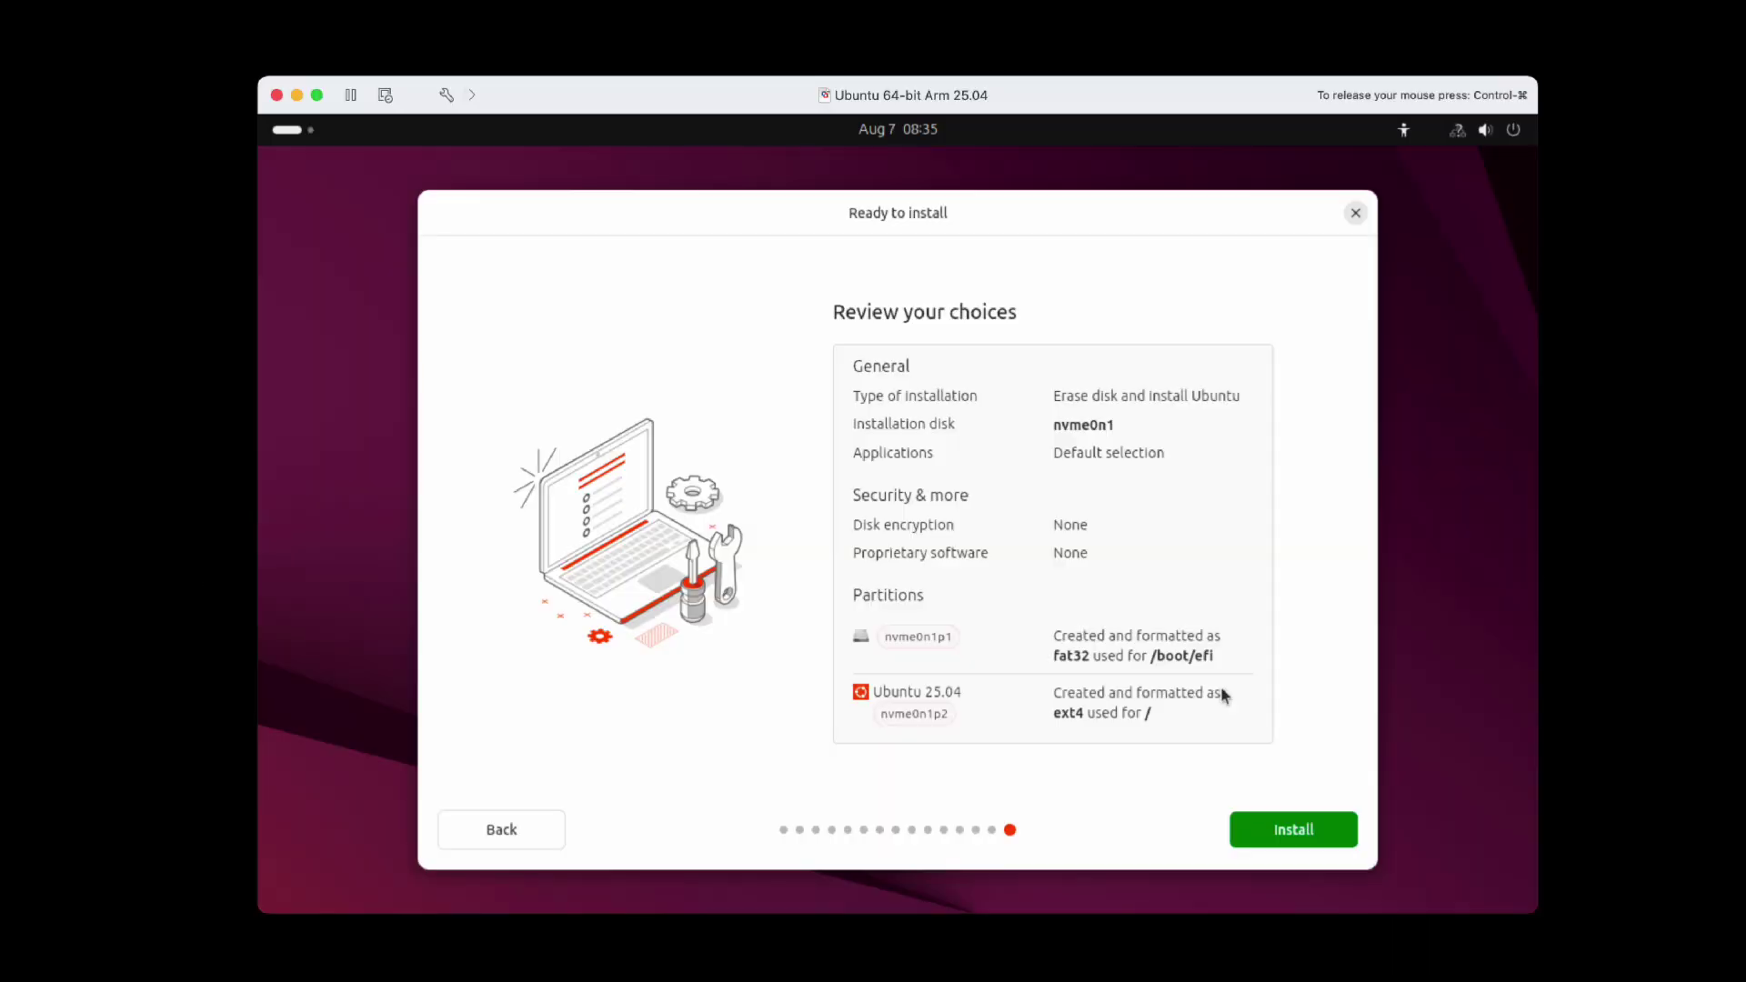
left_click(1290, 837)
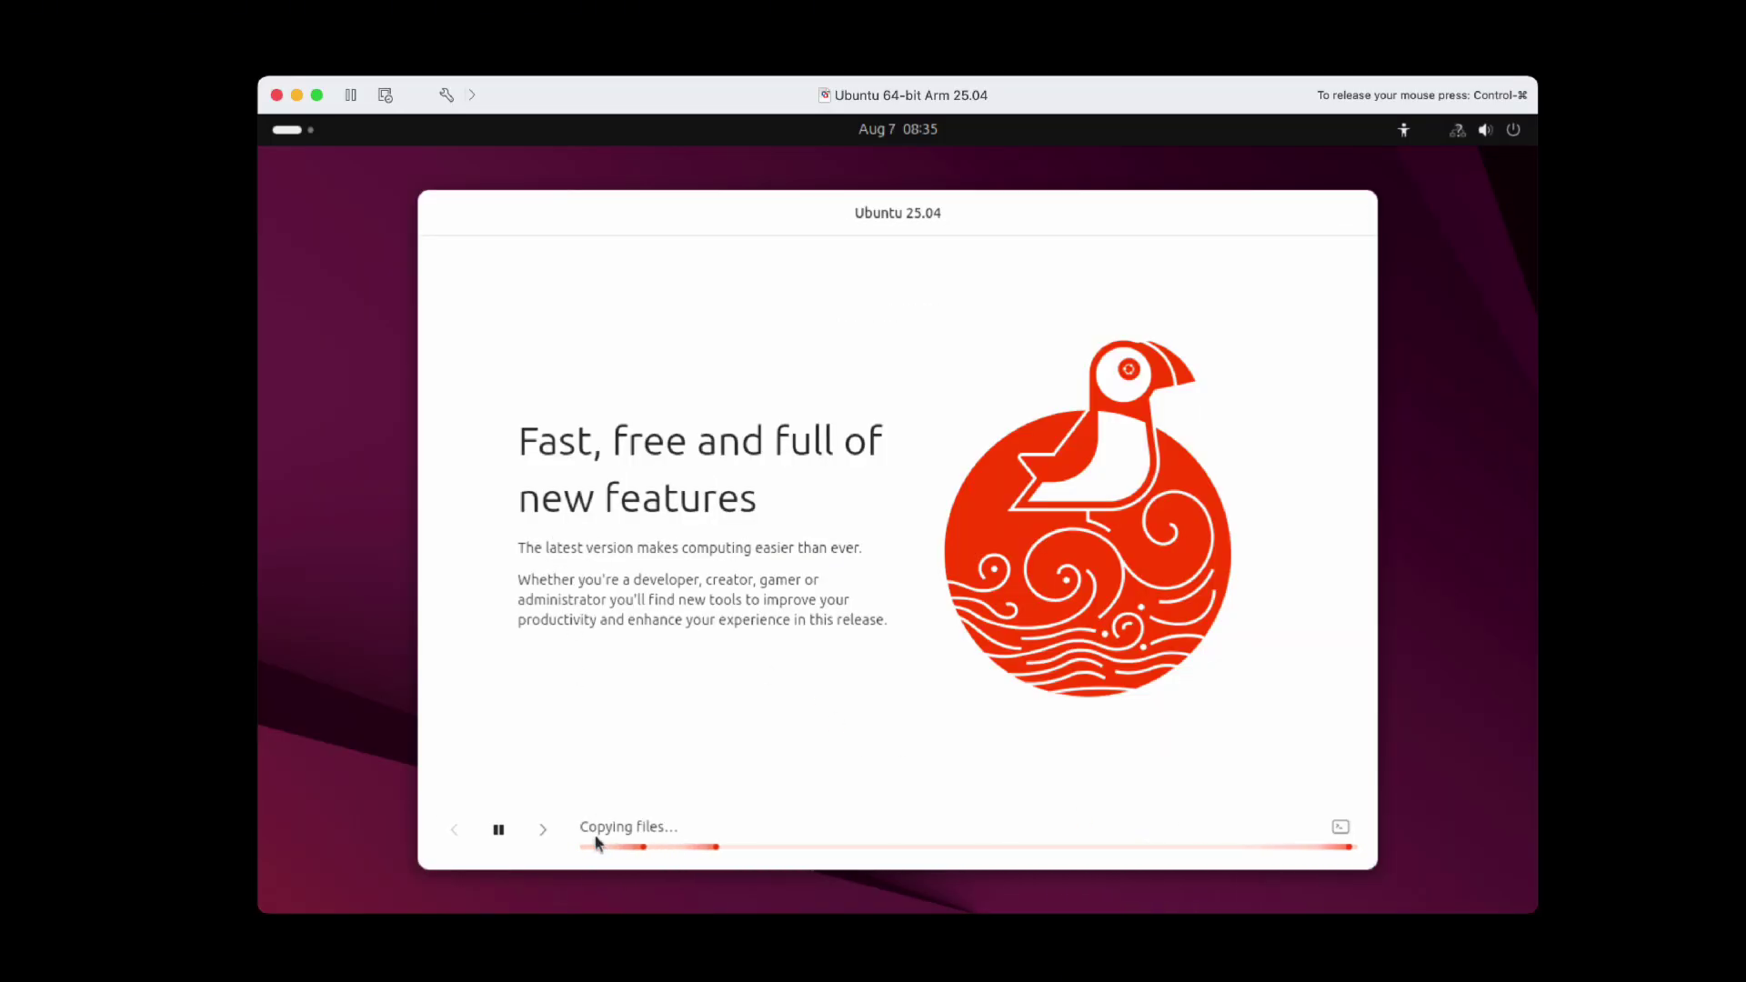
Advance the installer slideshow slide by slide until Help and support appears
left_click(545, 837)
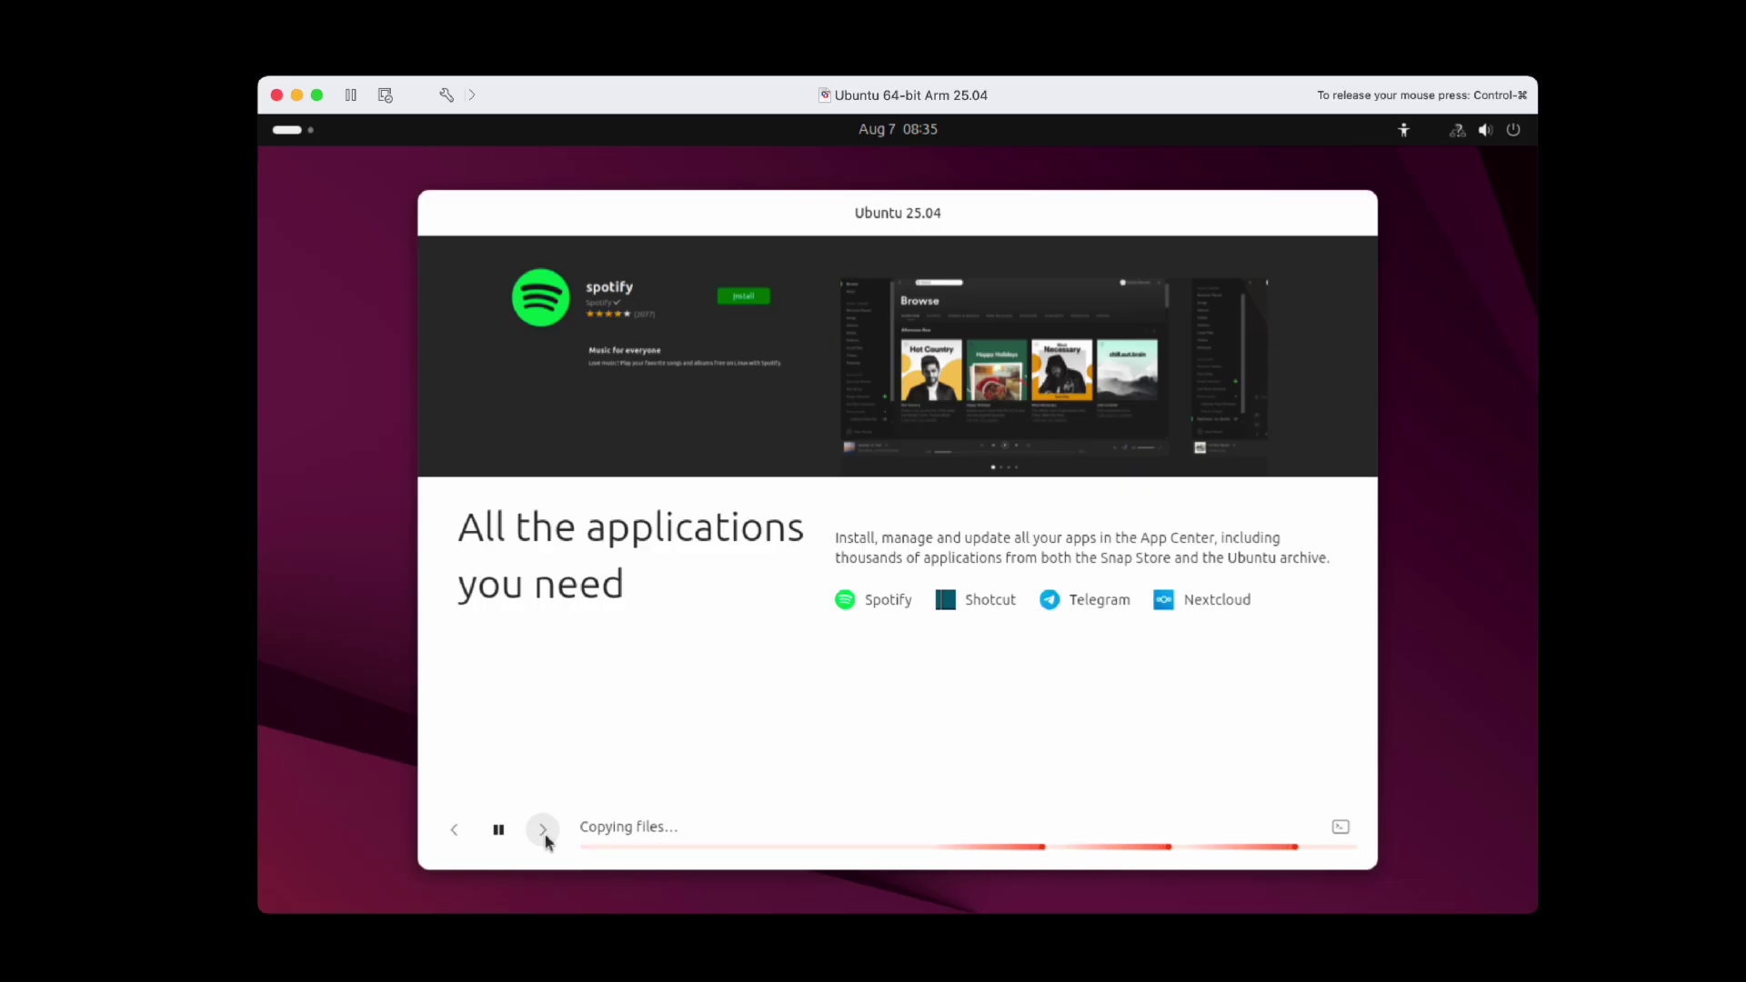
left_click(546, 837)
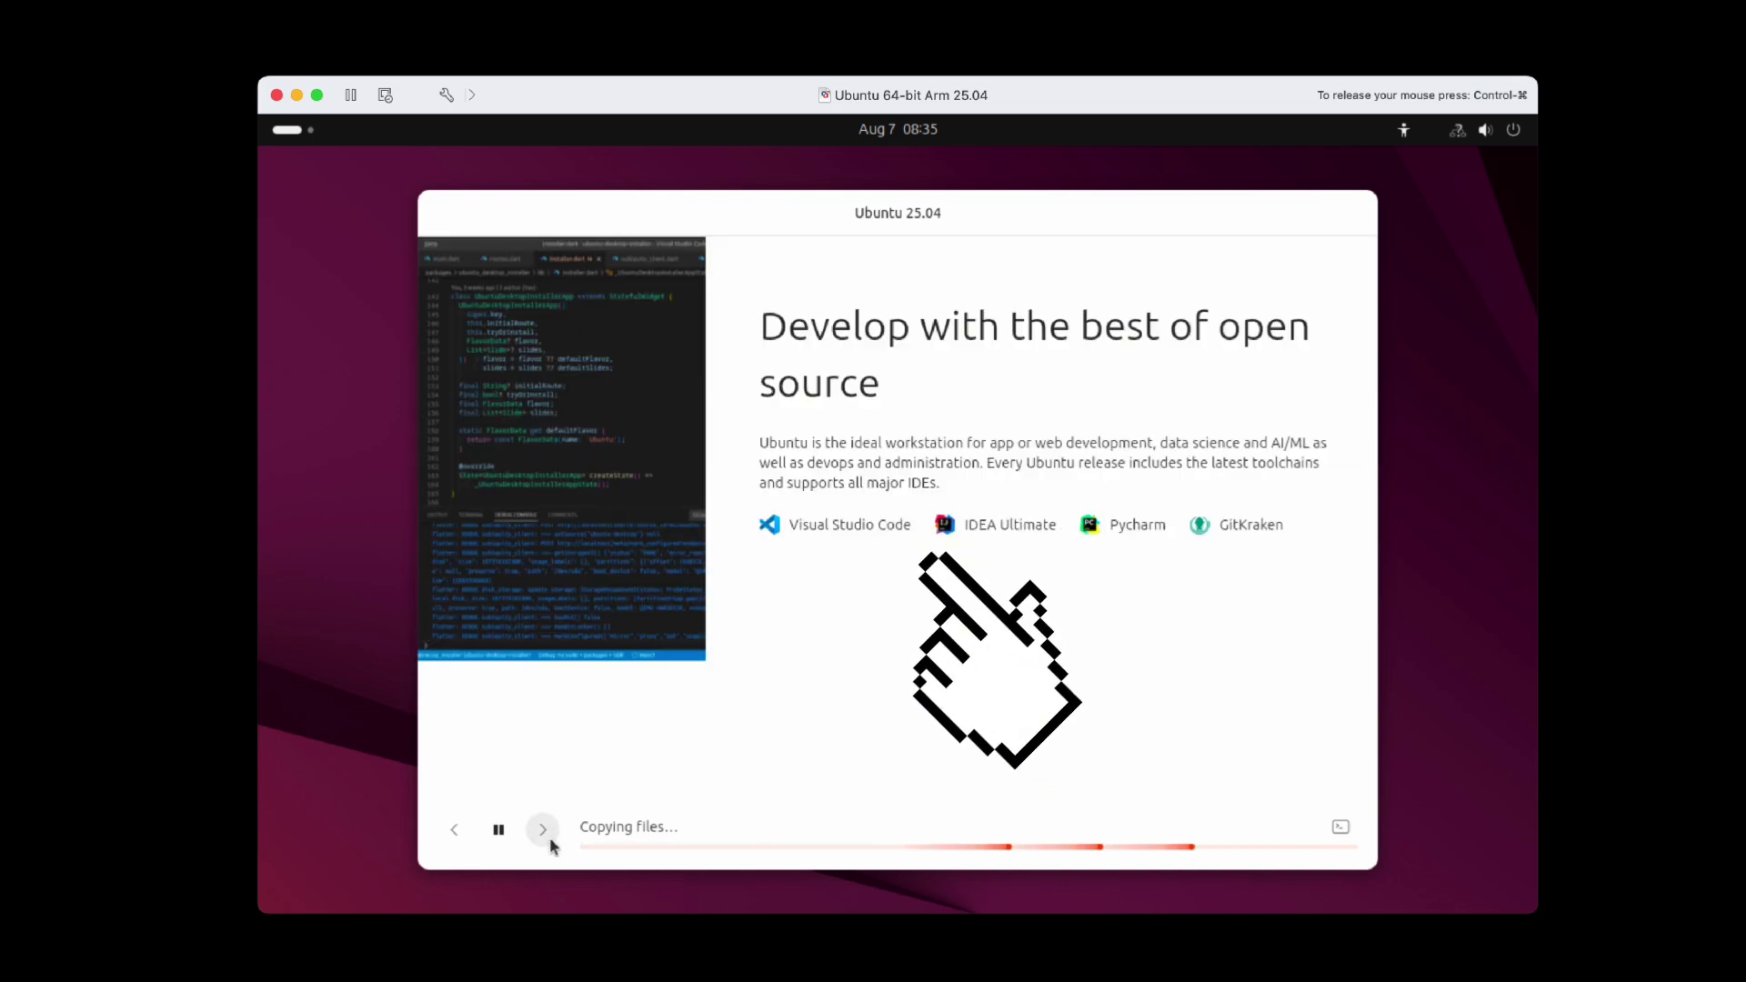
left_click(549, 843)
left_click(546, 836)
left_click(546, 835)
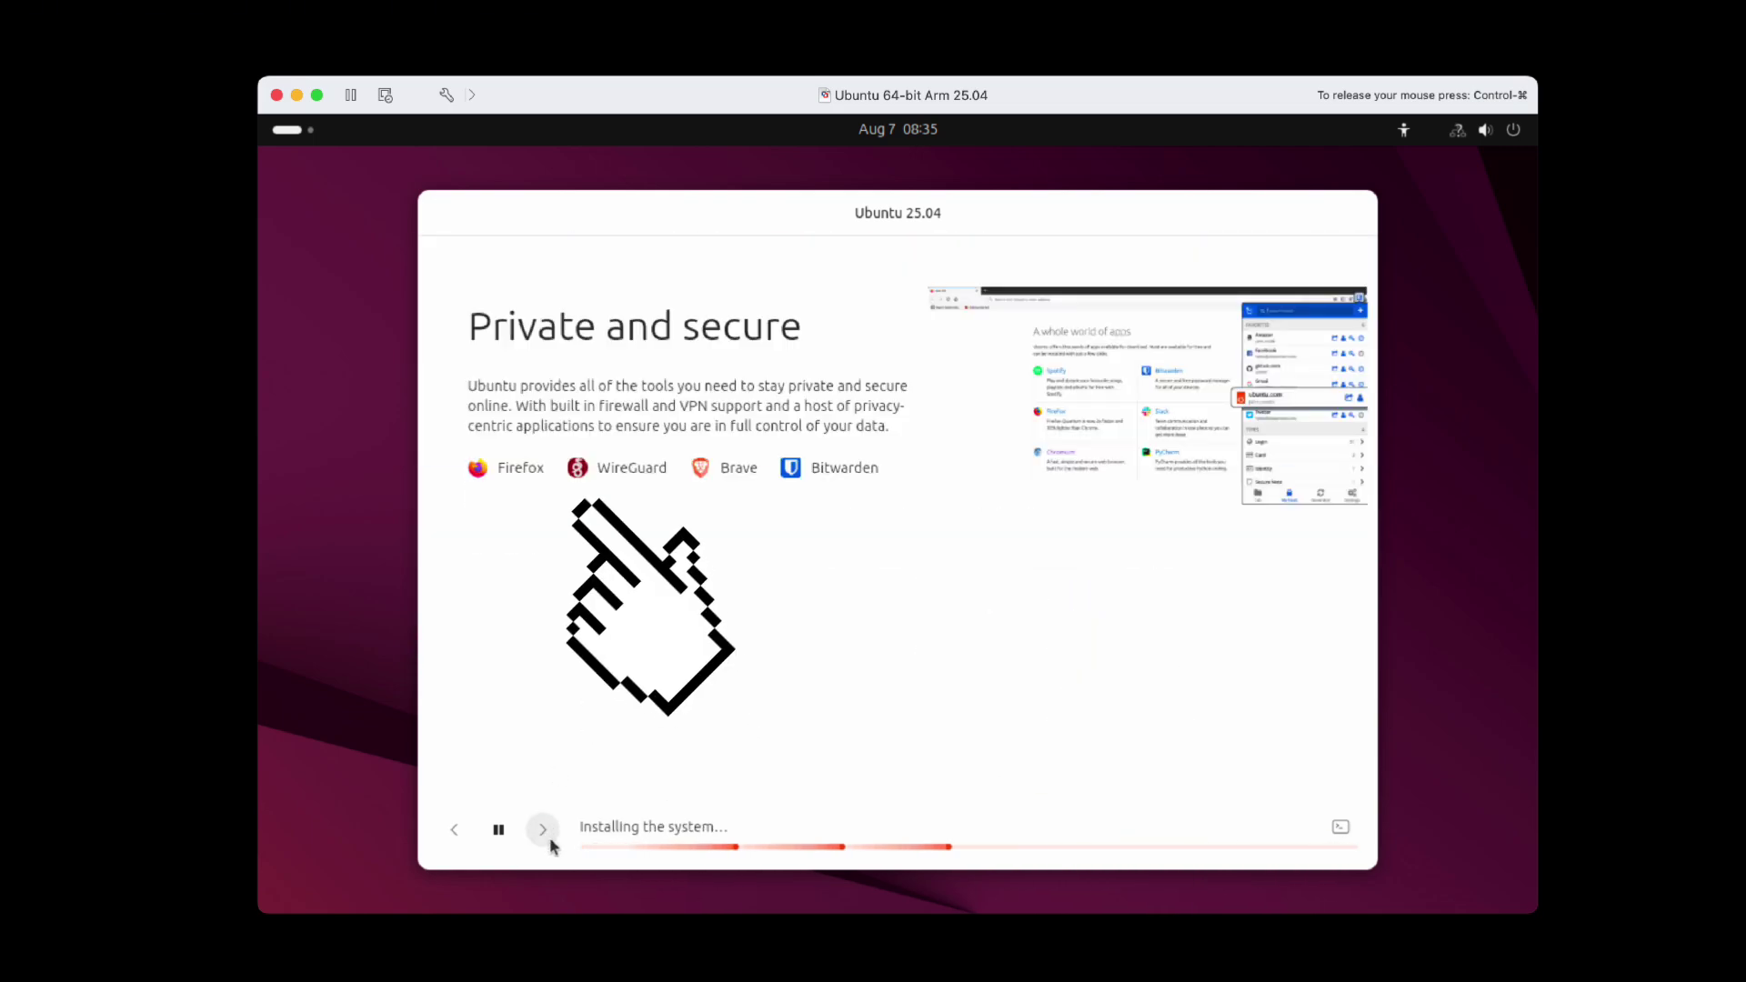
left_click(546, 835)
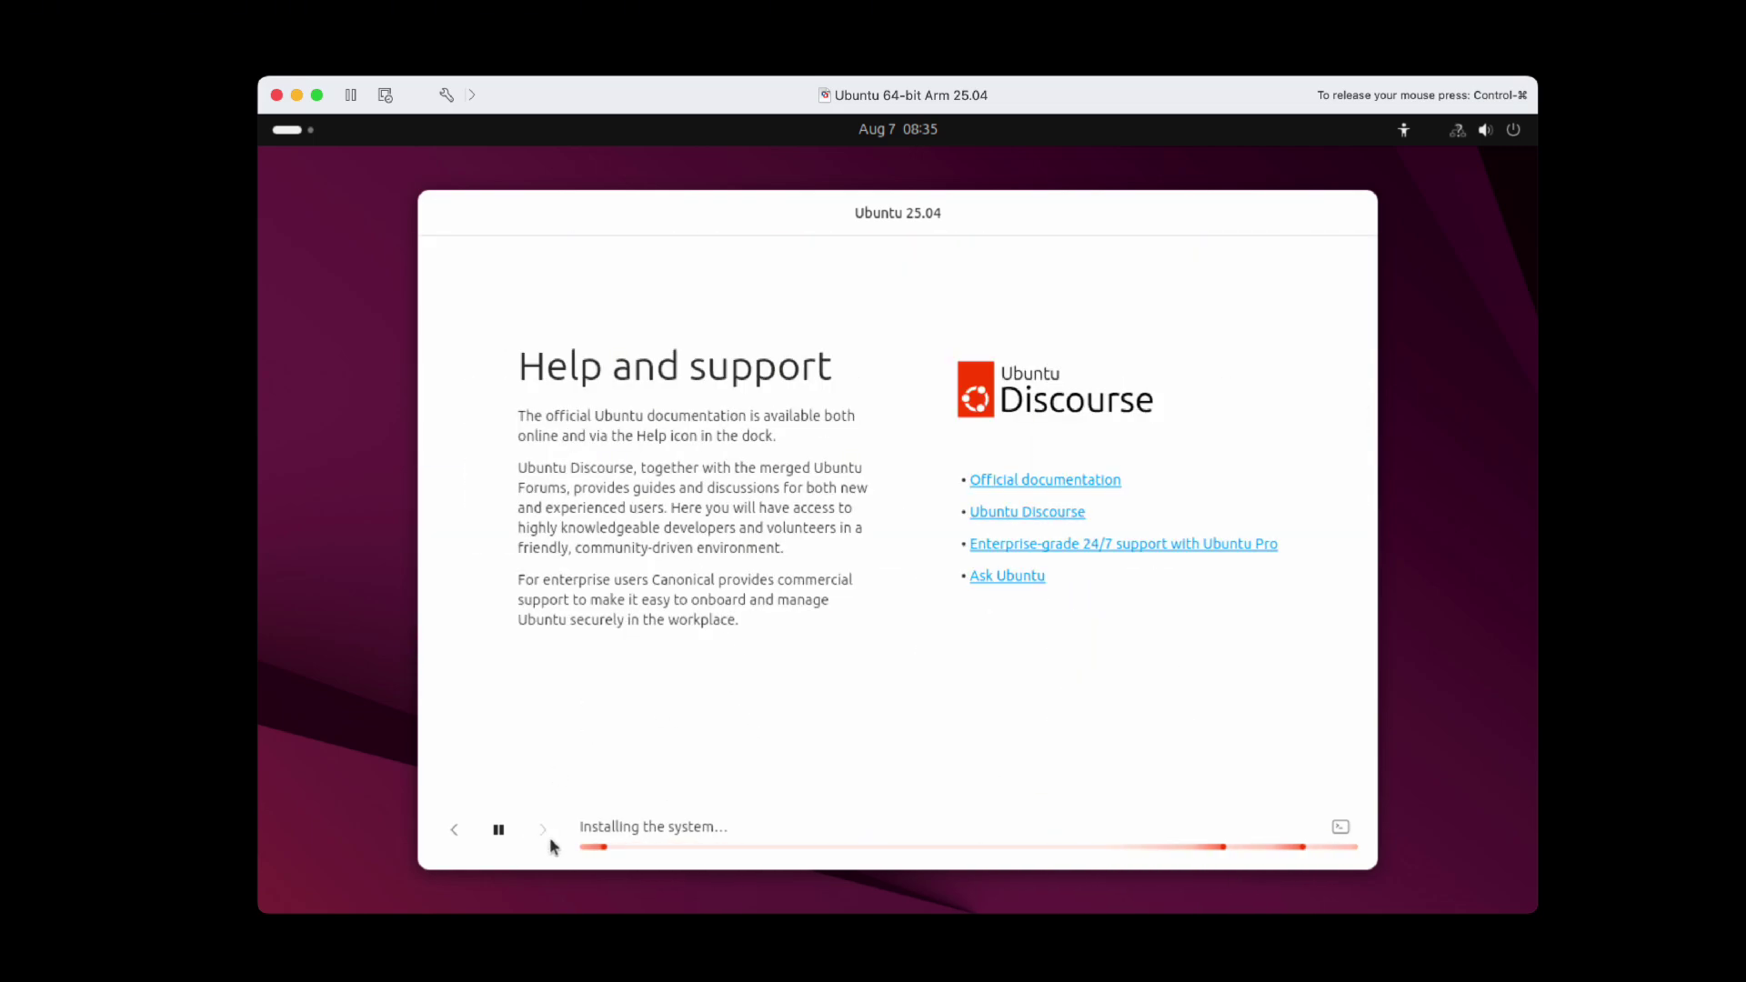
Launch LibreOffice Writer and type 'Hello World!' into a new document
mouse_move(261, 115)
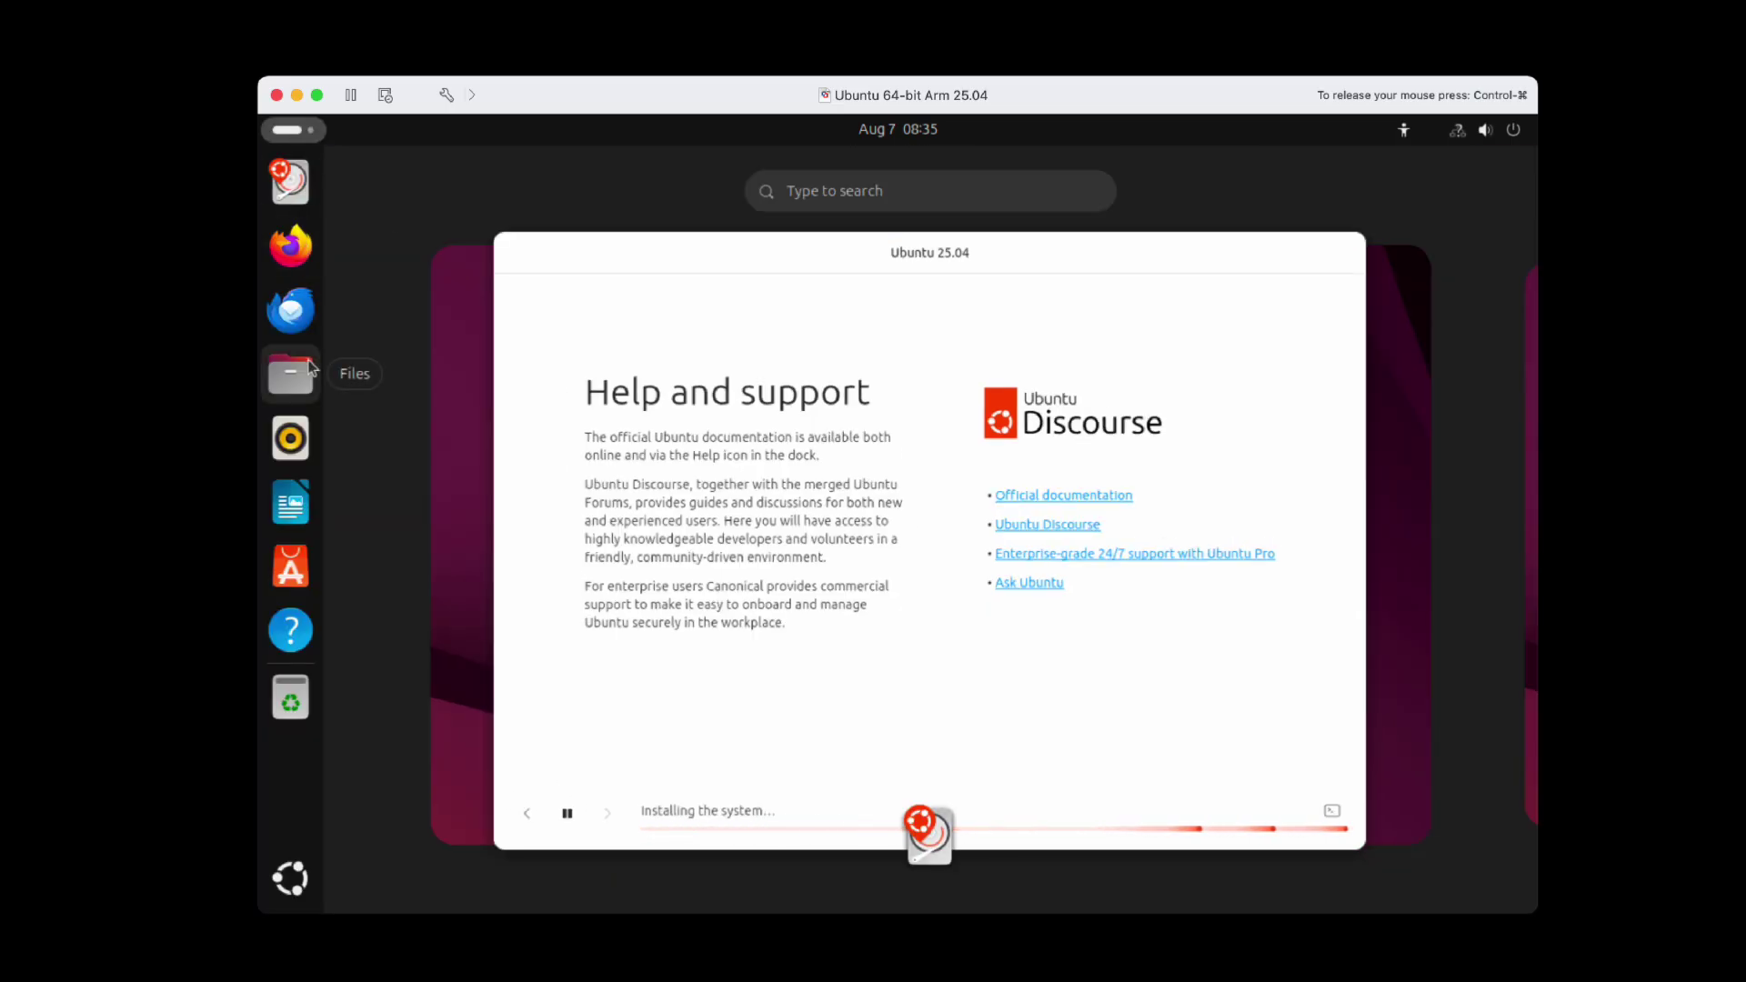
left_click(293, 509)
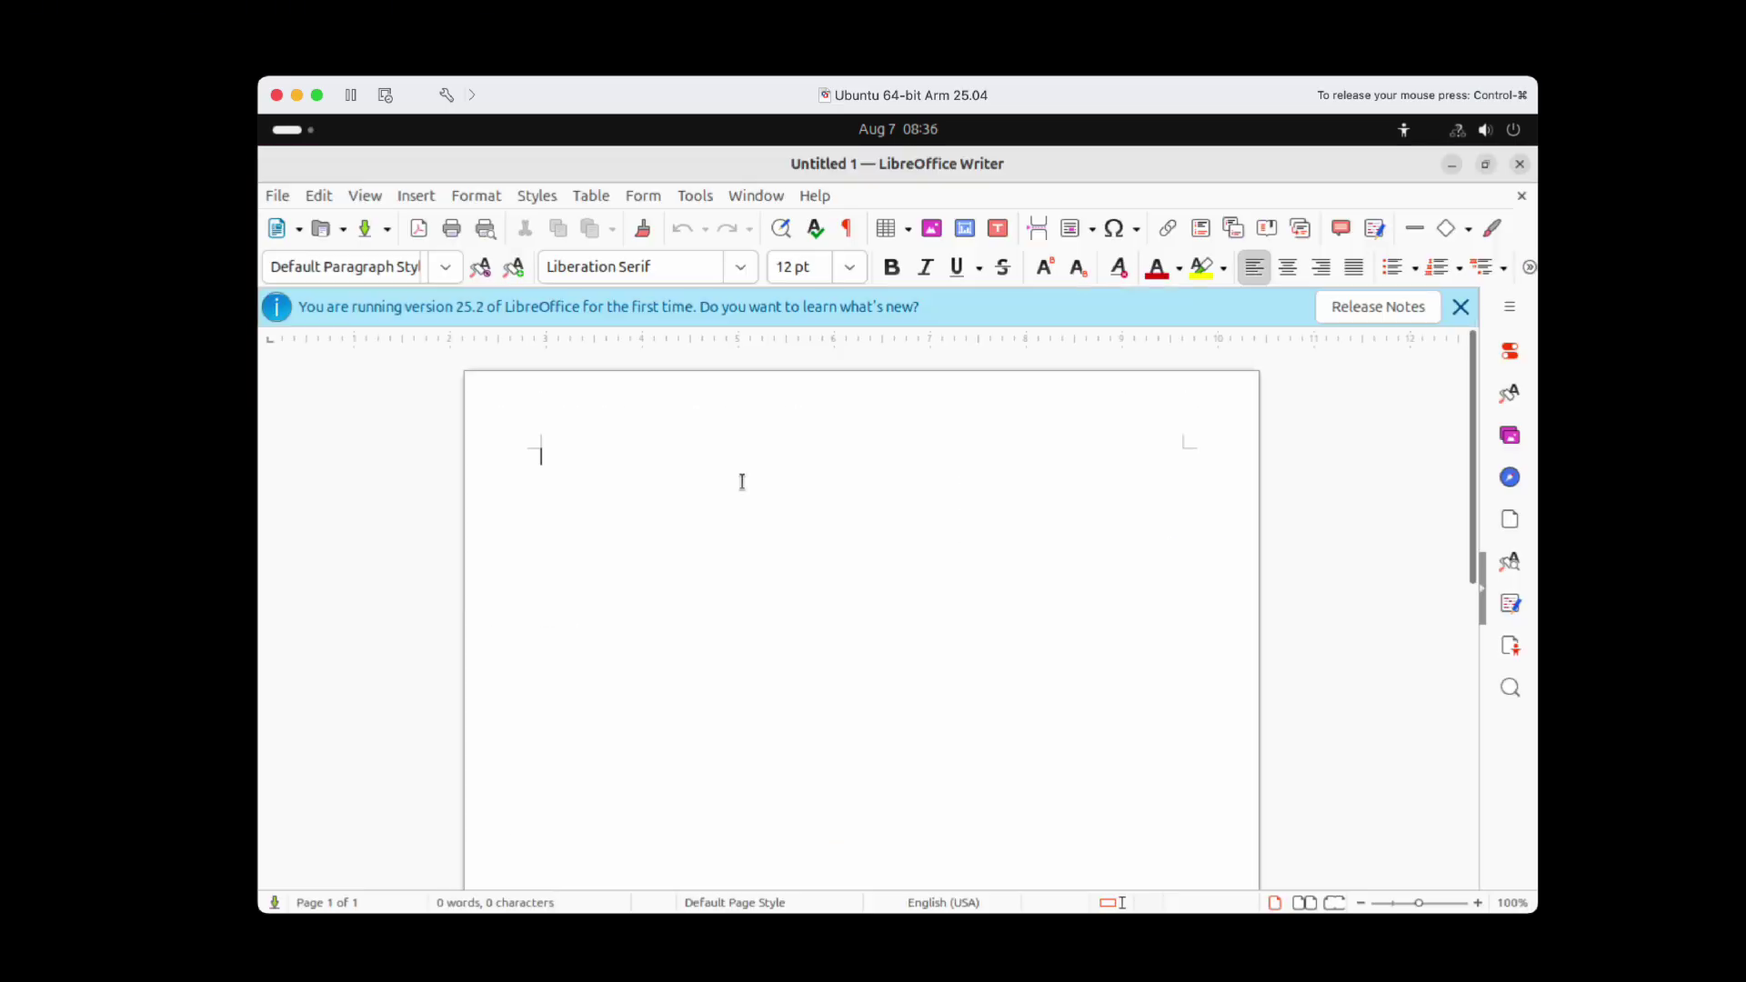
type("Hello World!")
key("alt+e")
Save the document as helloworld in a folder under the home directory
key("ctrl+s")
left_click(533, 216)
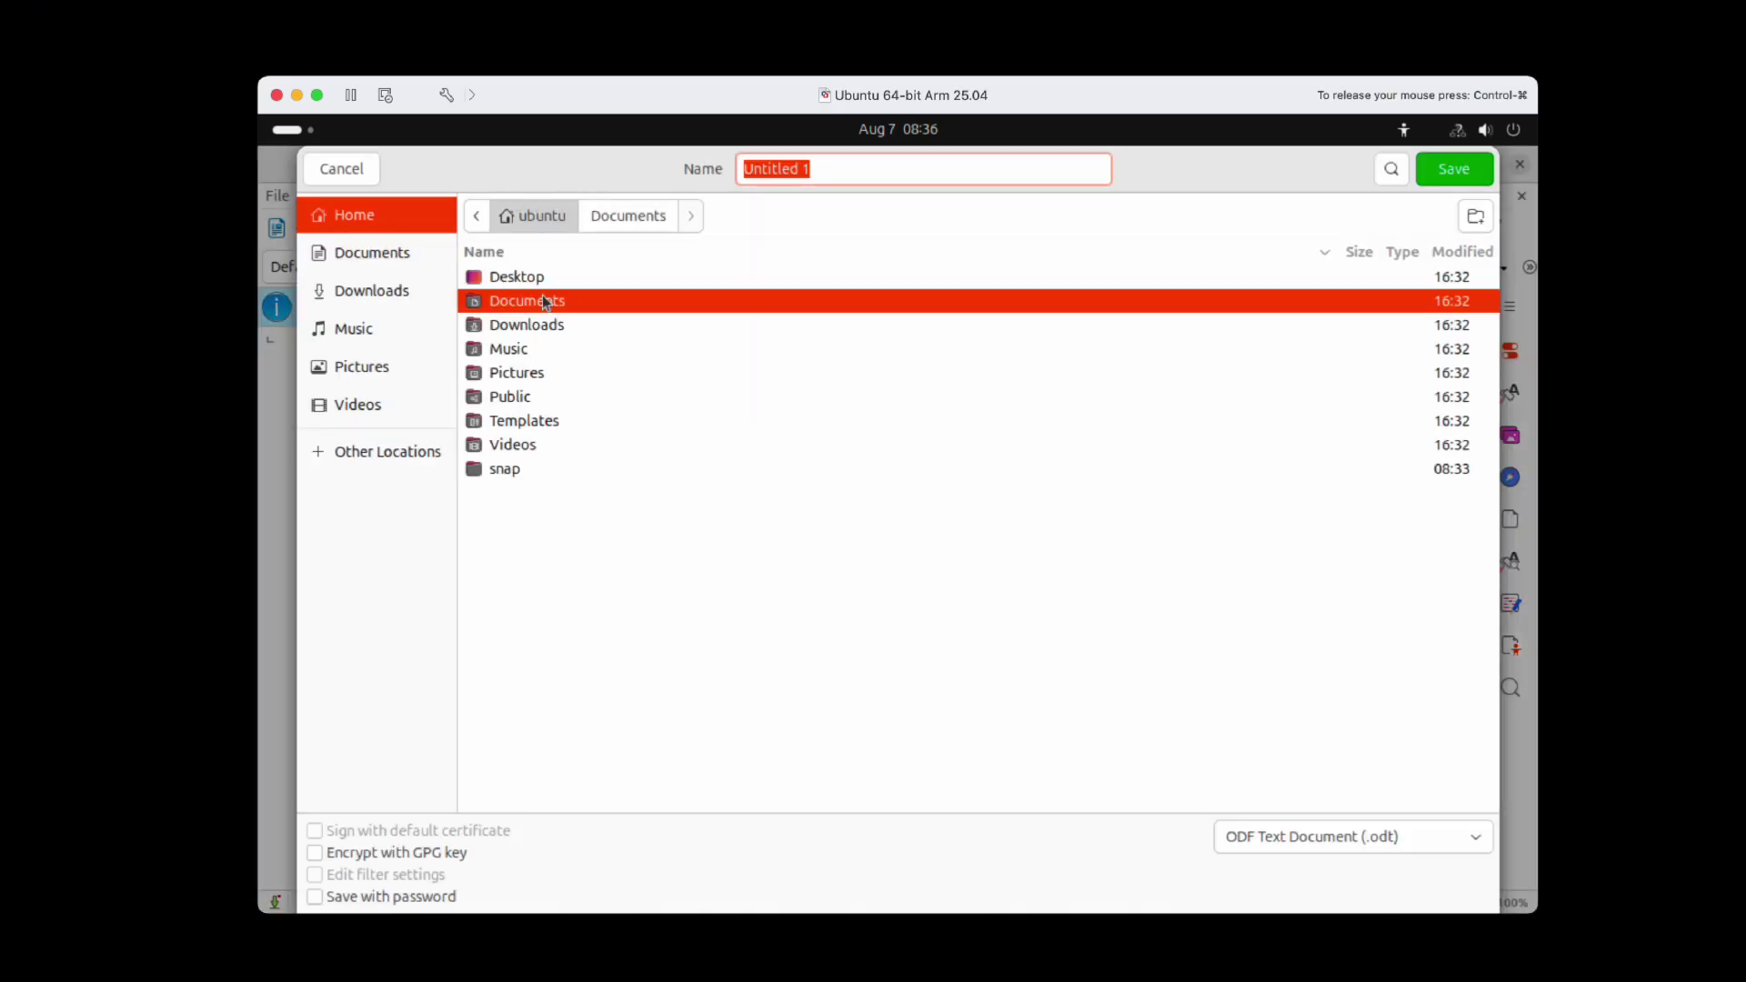
double_click(537, 275)
type("helloworld")
key("Return")
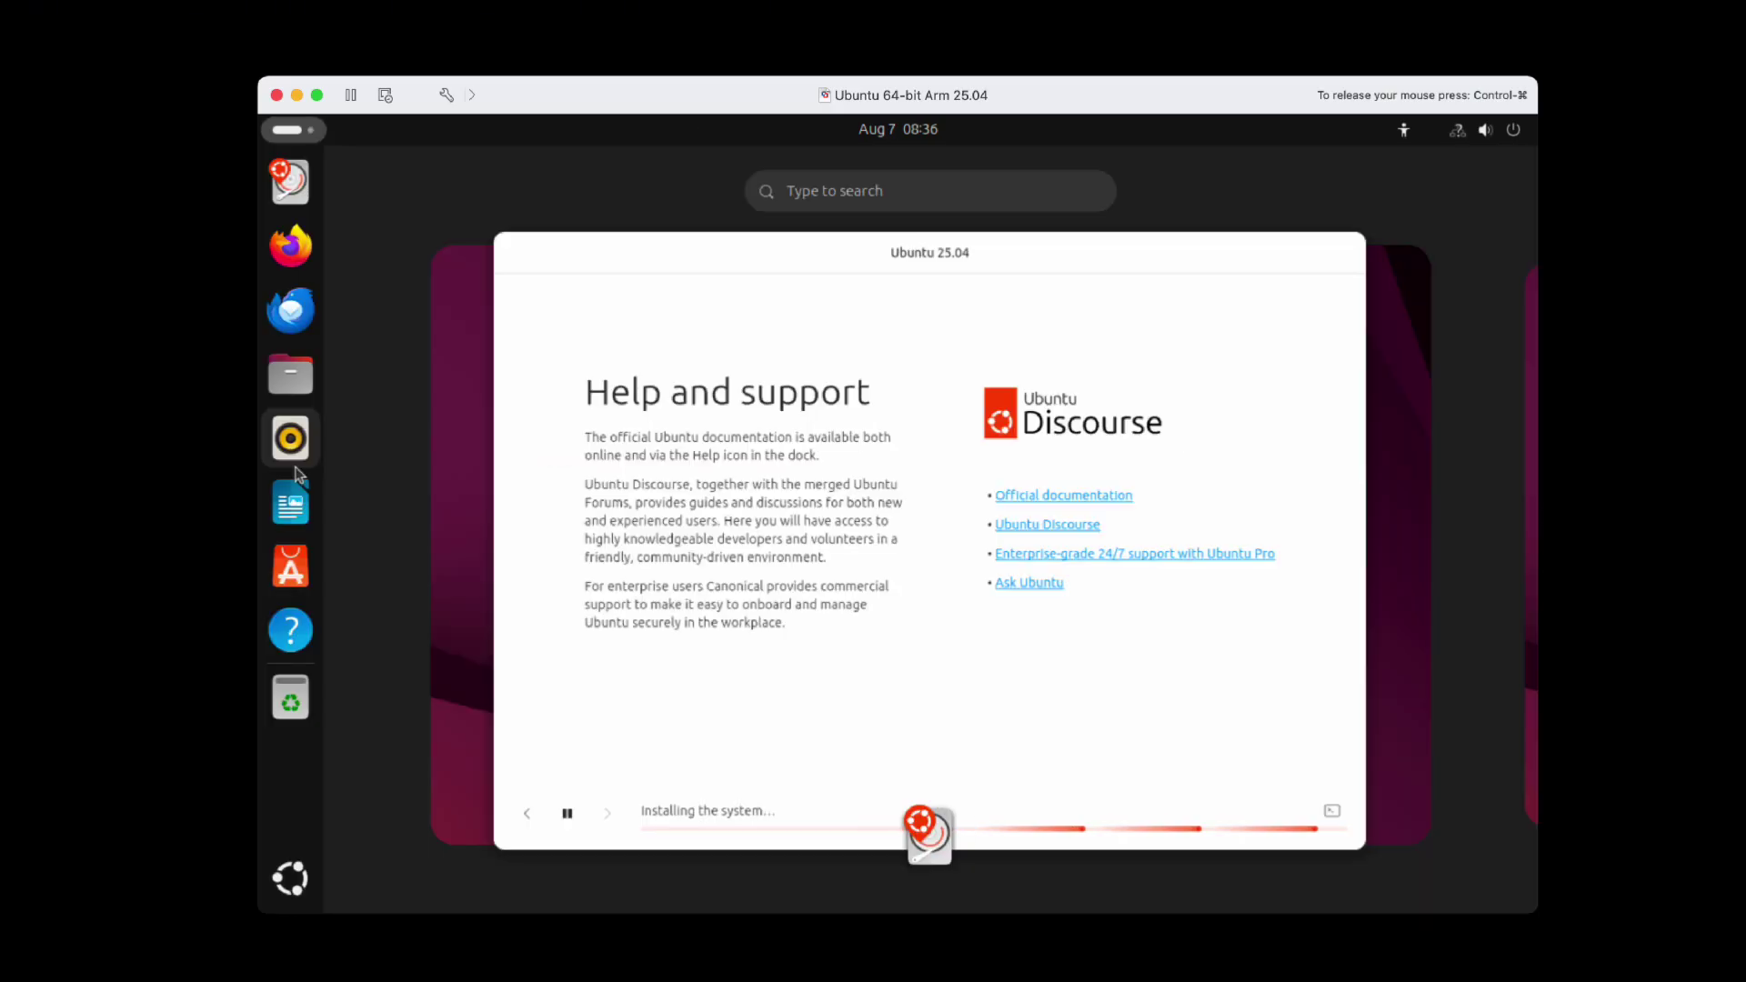
Launch Rhythmbox and show its Radio library of 13 stations across 8 genres
left_click(294, 465)
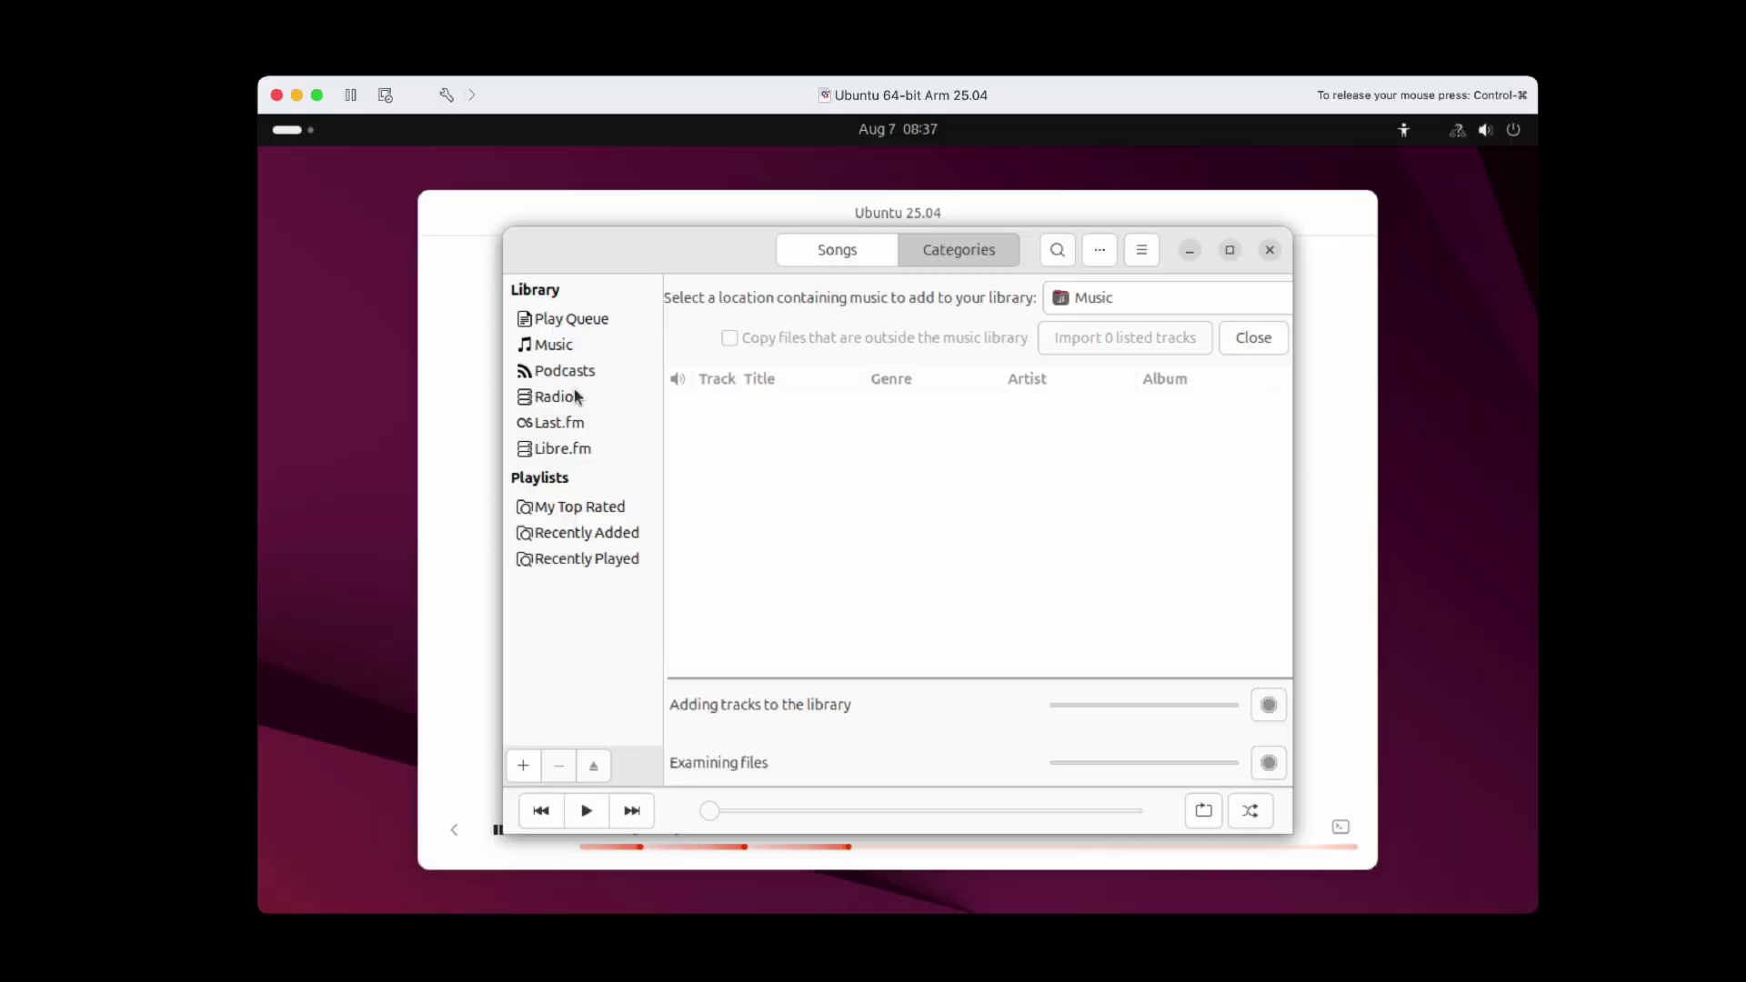
left_click(573, 396)
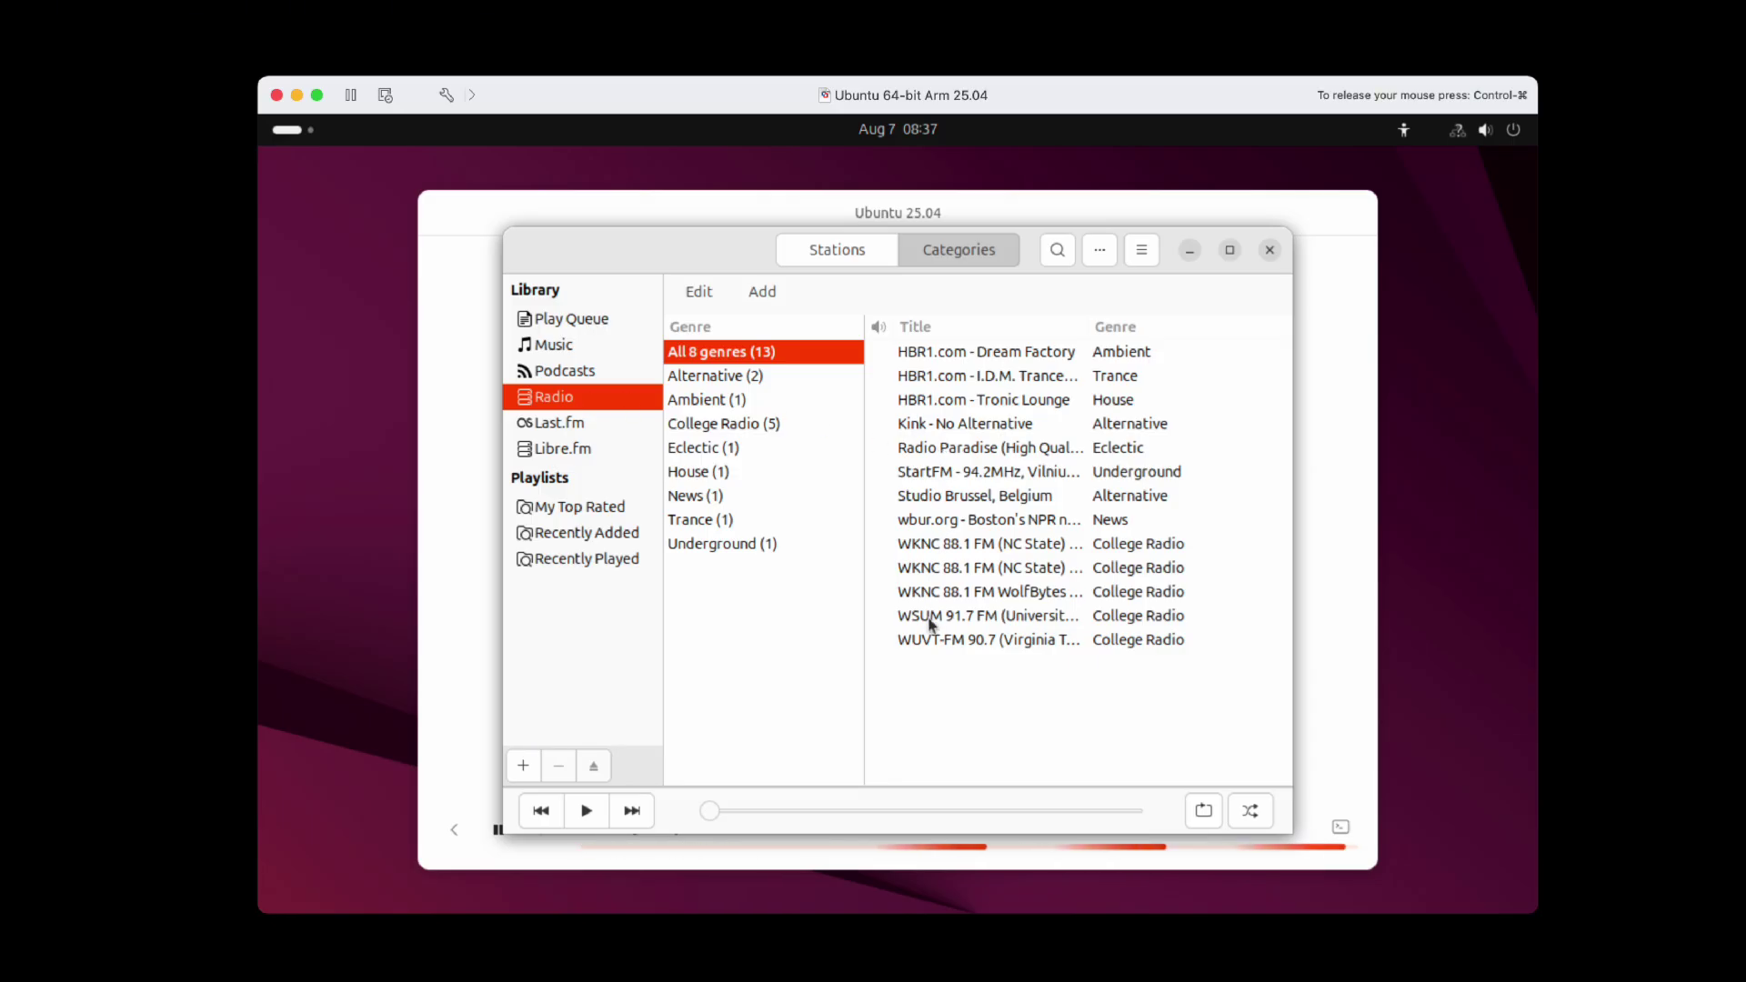
left_click(288, 130)
left_click(301, 250)
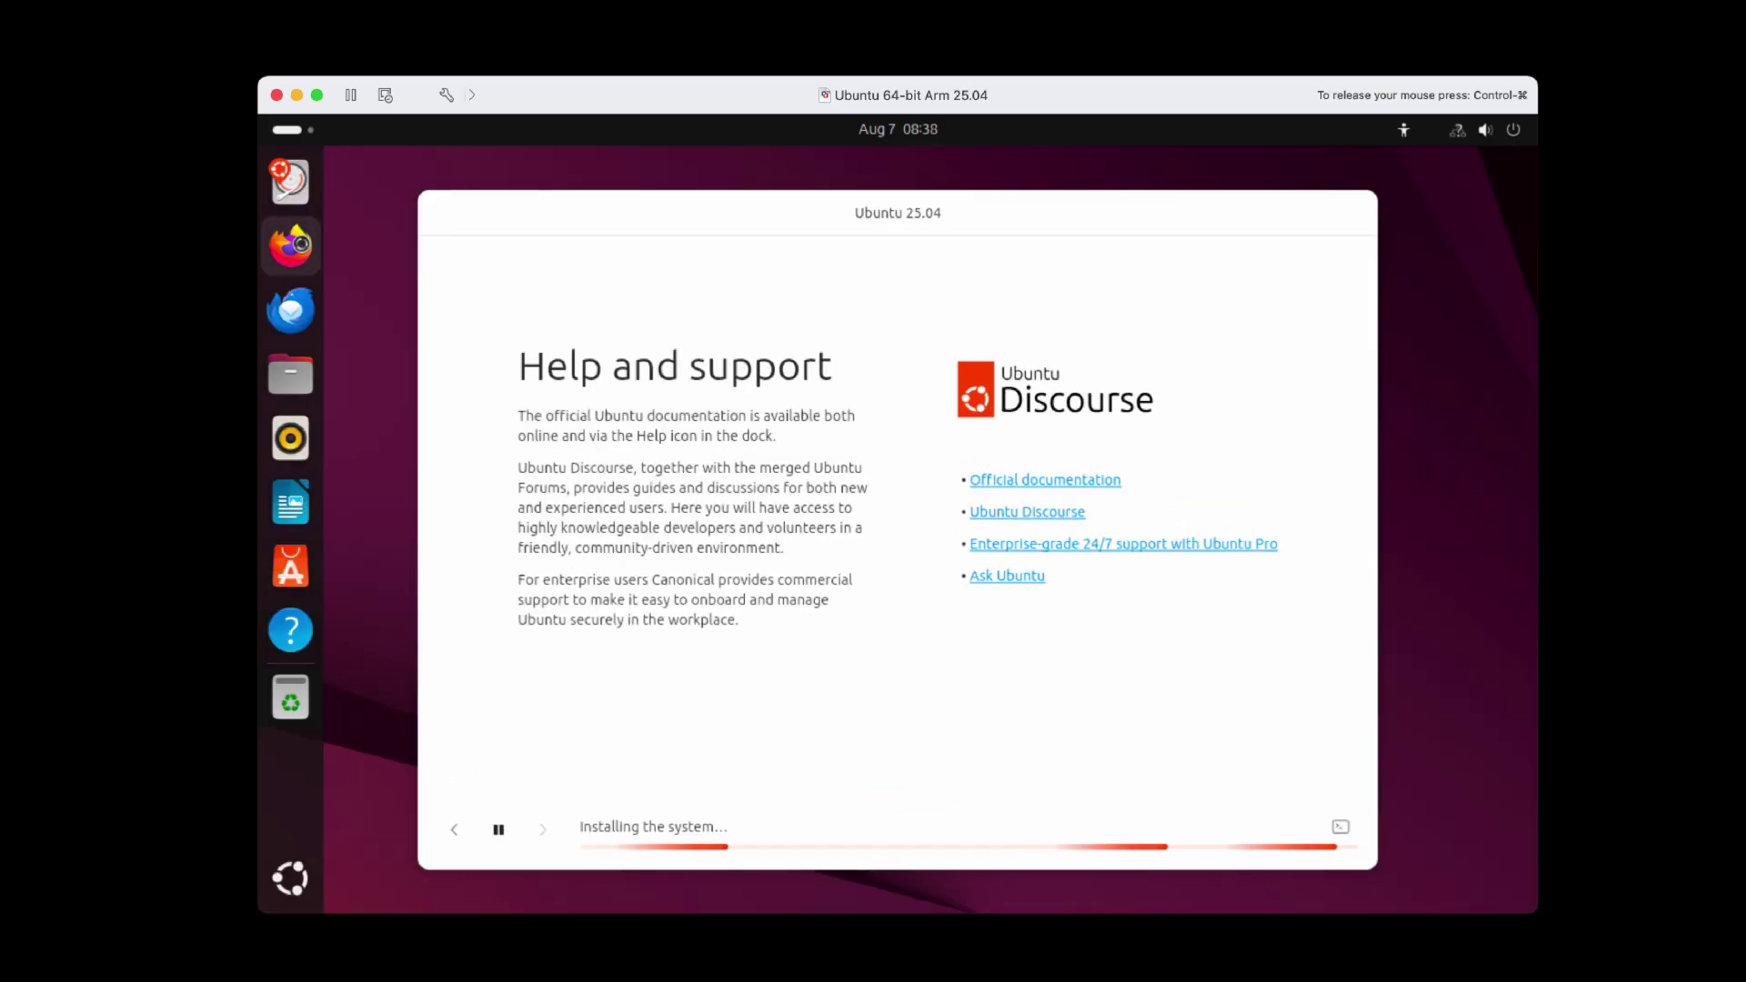
type("www.youtube.com/@bytebybits")
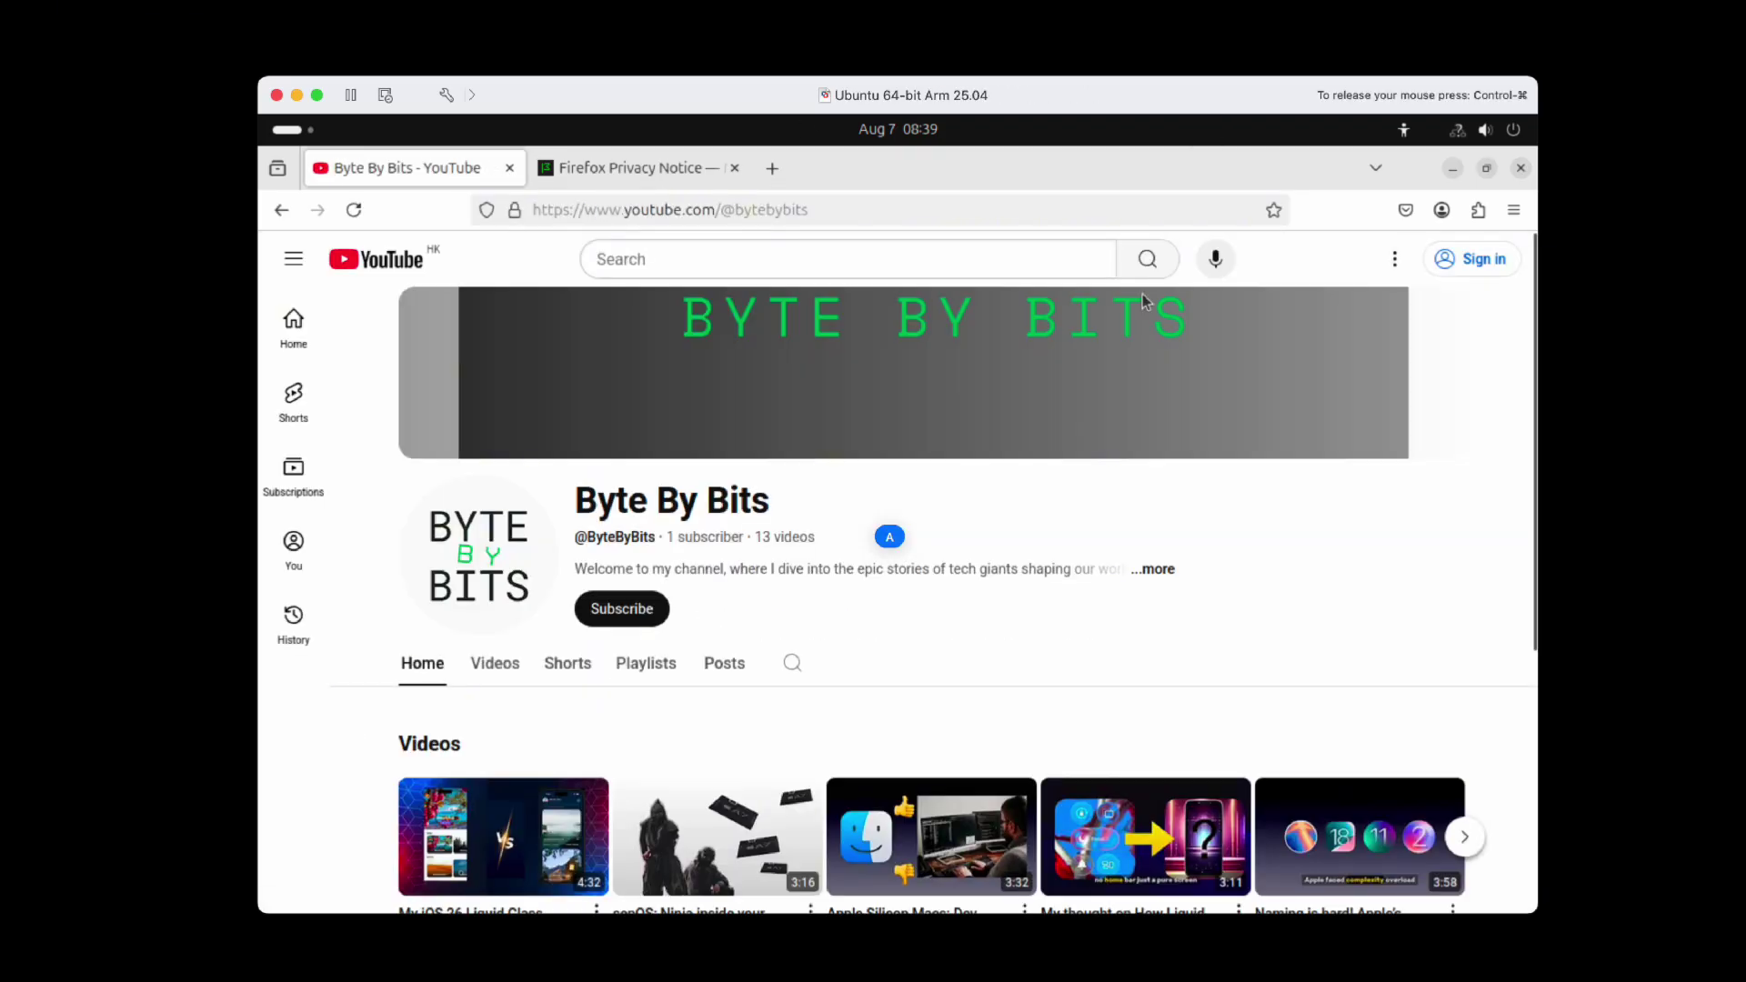
scroll(1146, 659, "down", 4)
key("super+a")
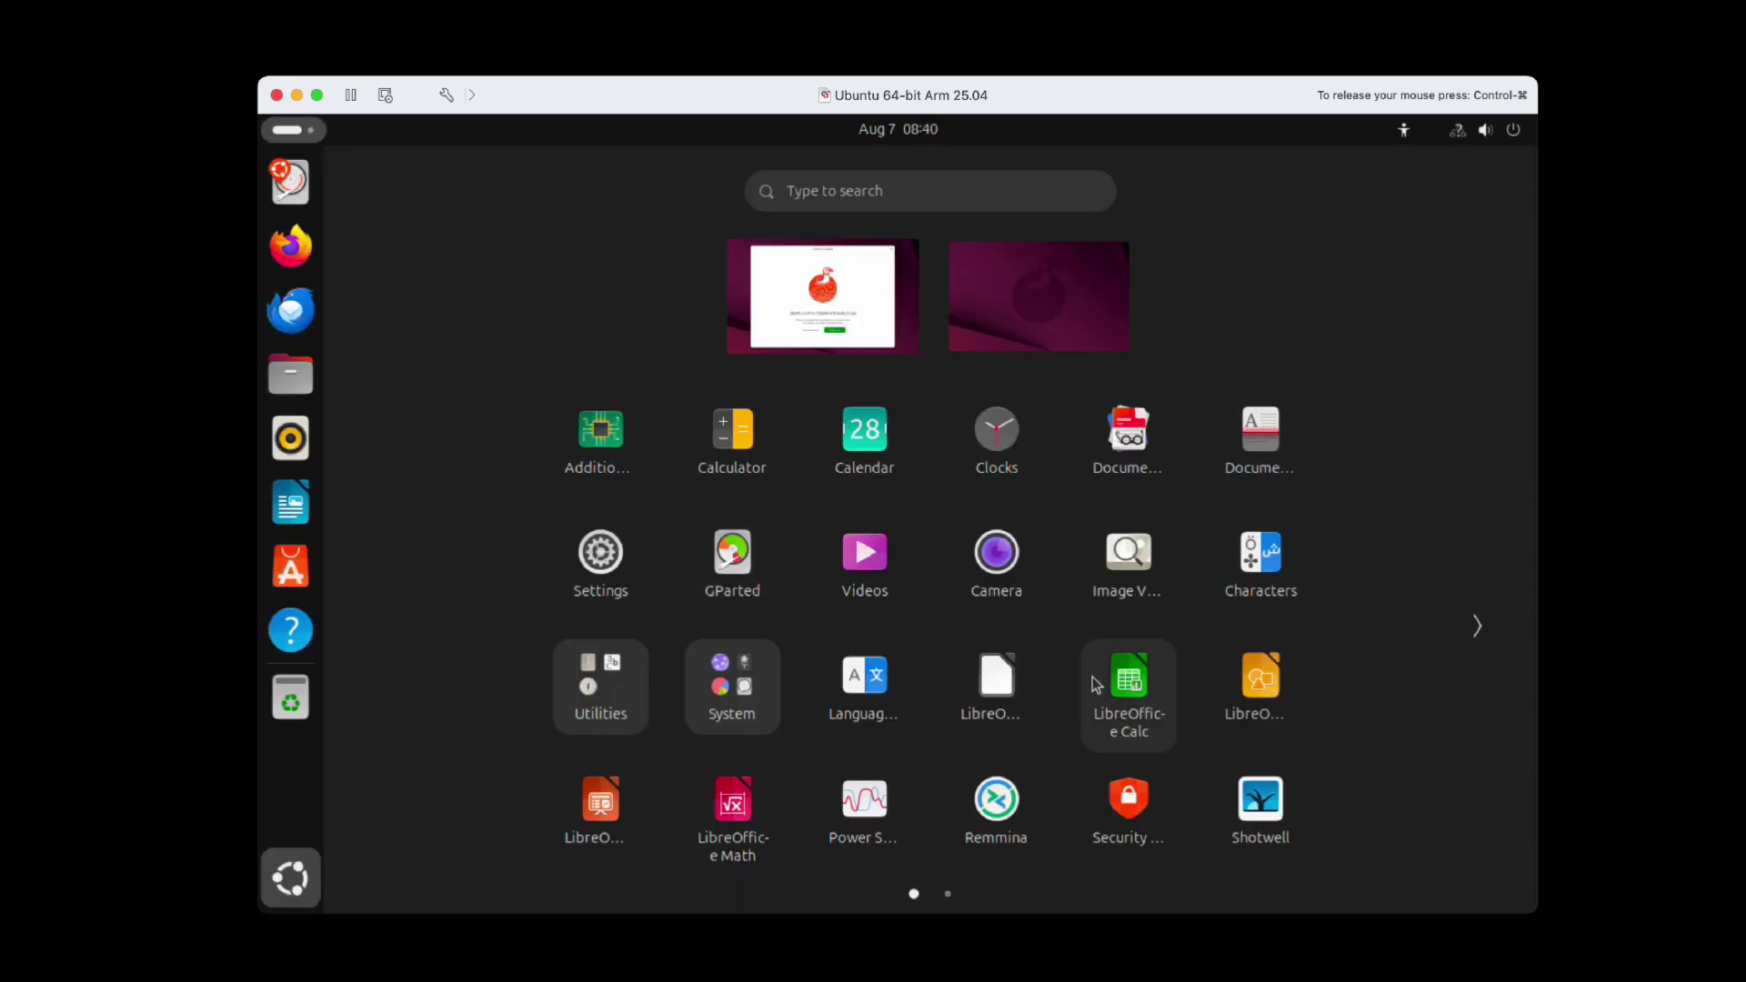
Close the overview and choose Restart now in the Installation complete window
key("super")
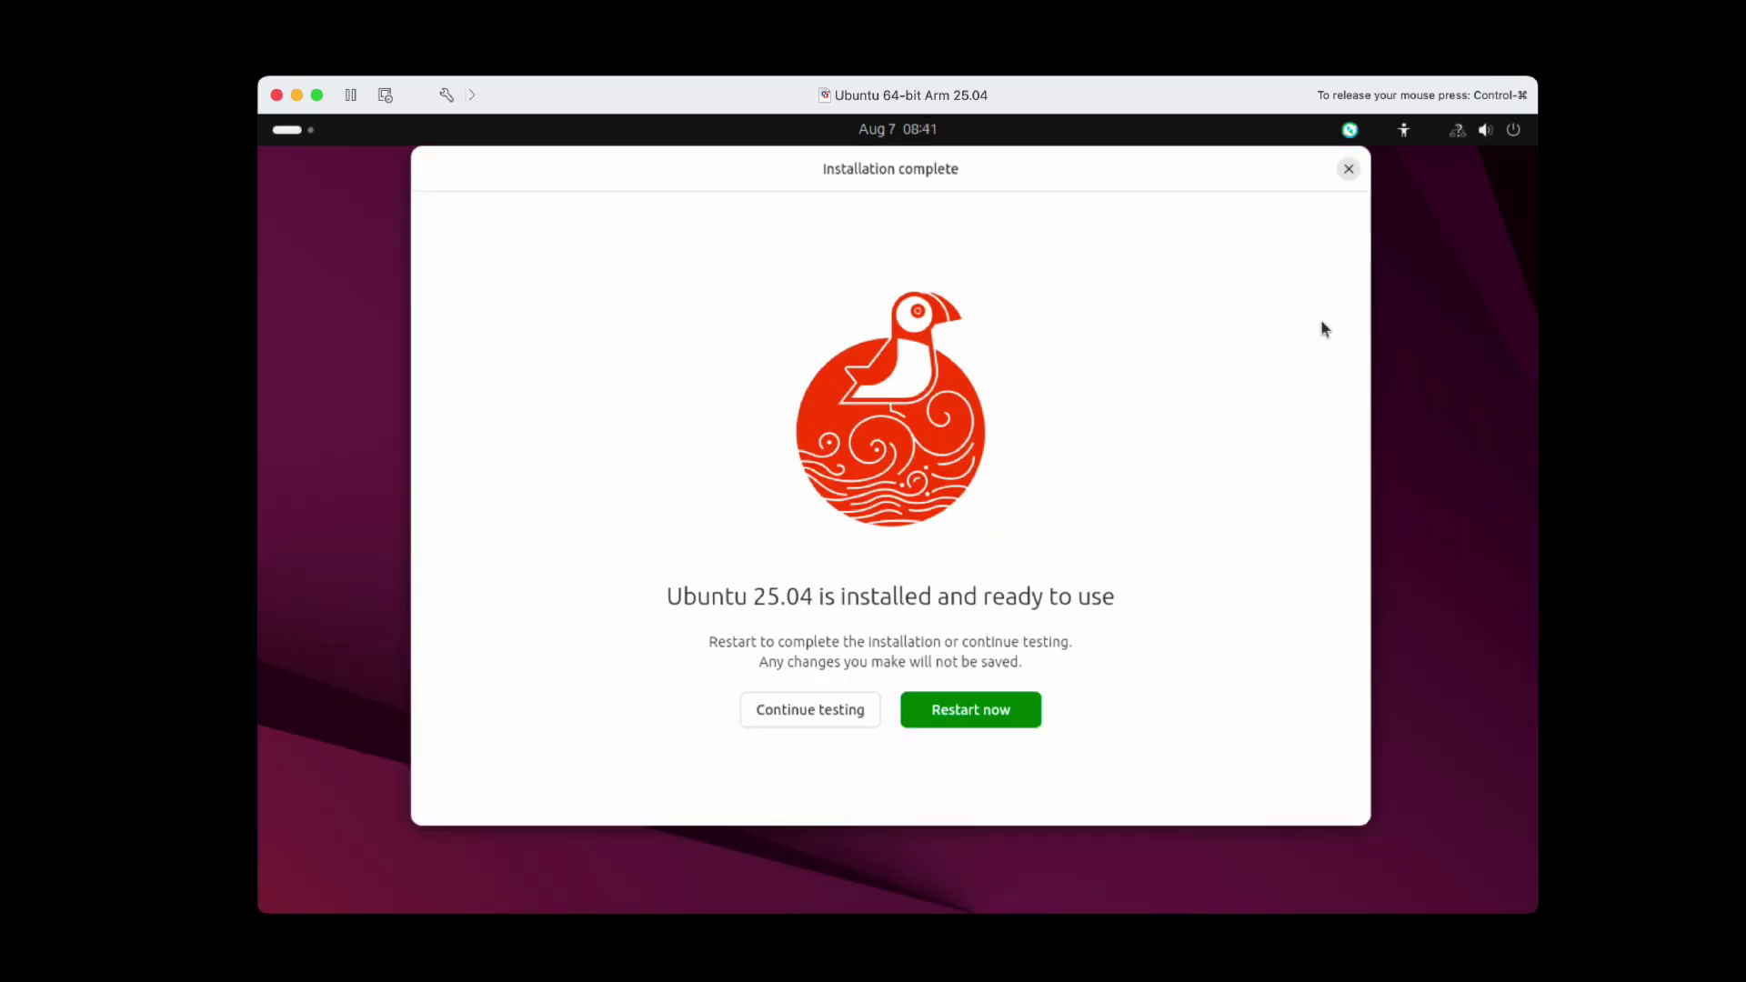
left_click(964, 721)
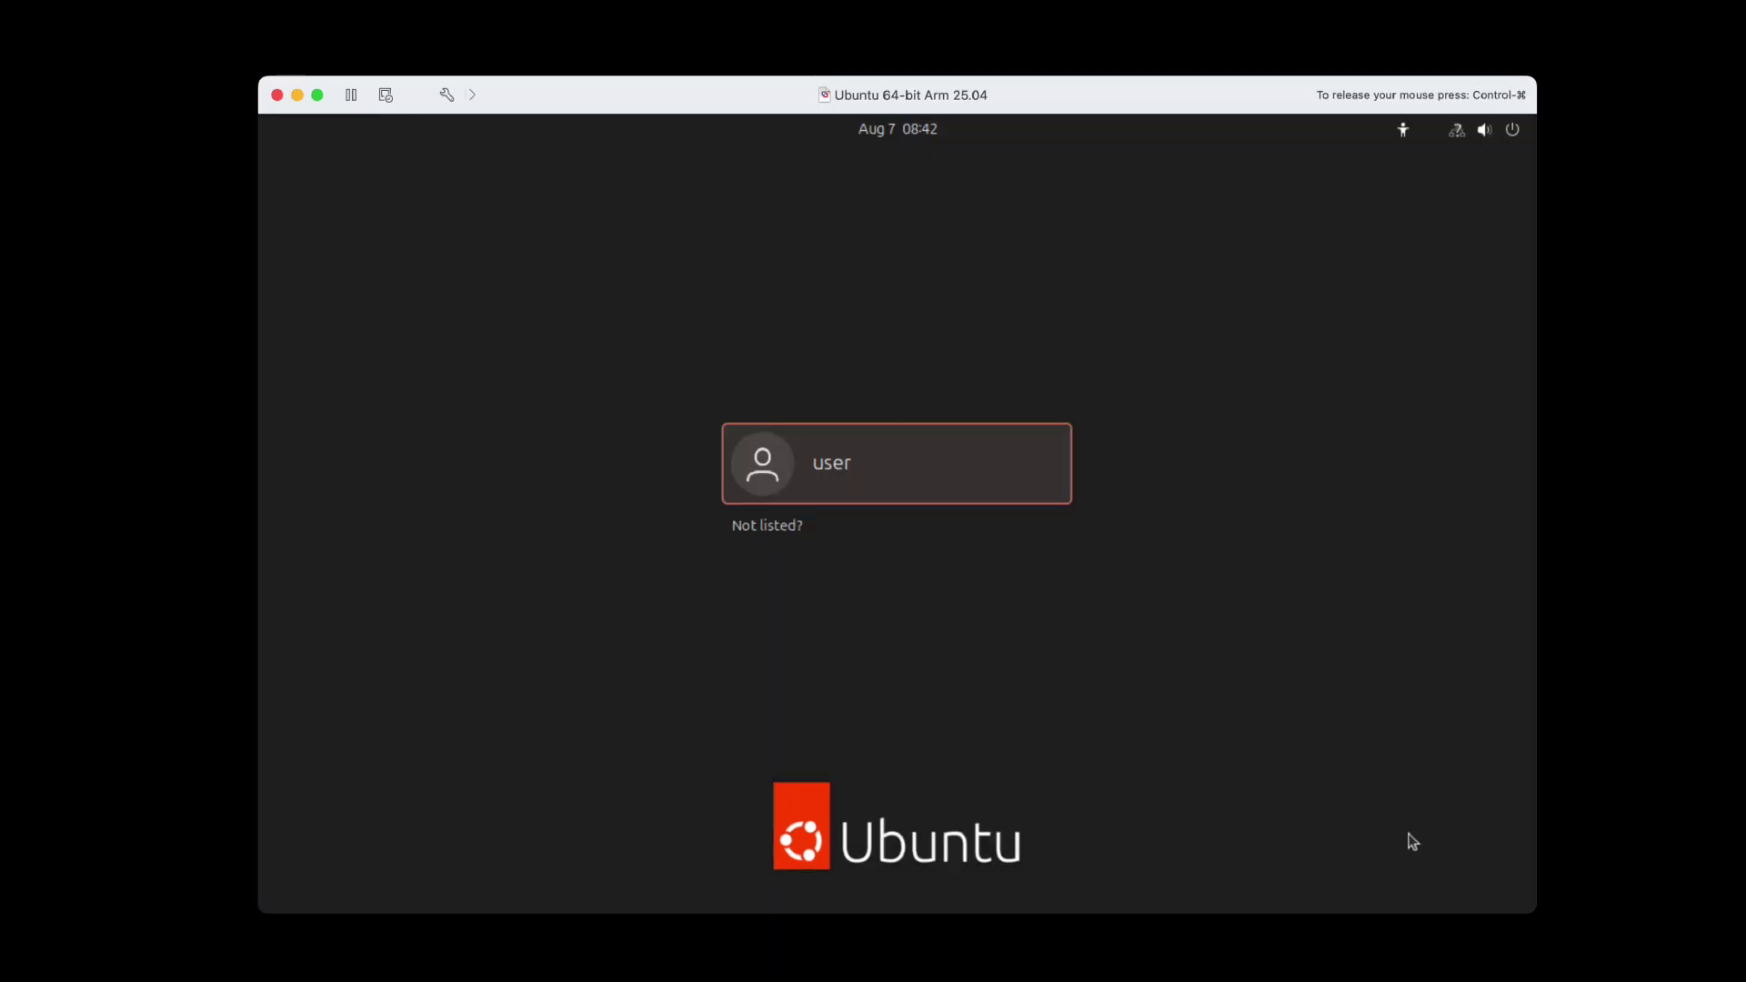
Select the new user account on the Ubuntu login screen
left_click(849, 443)
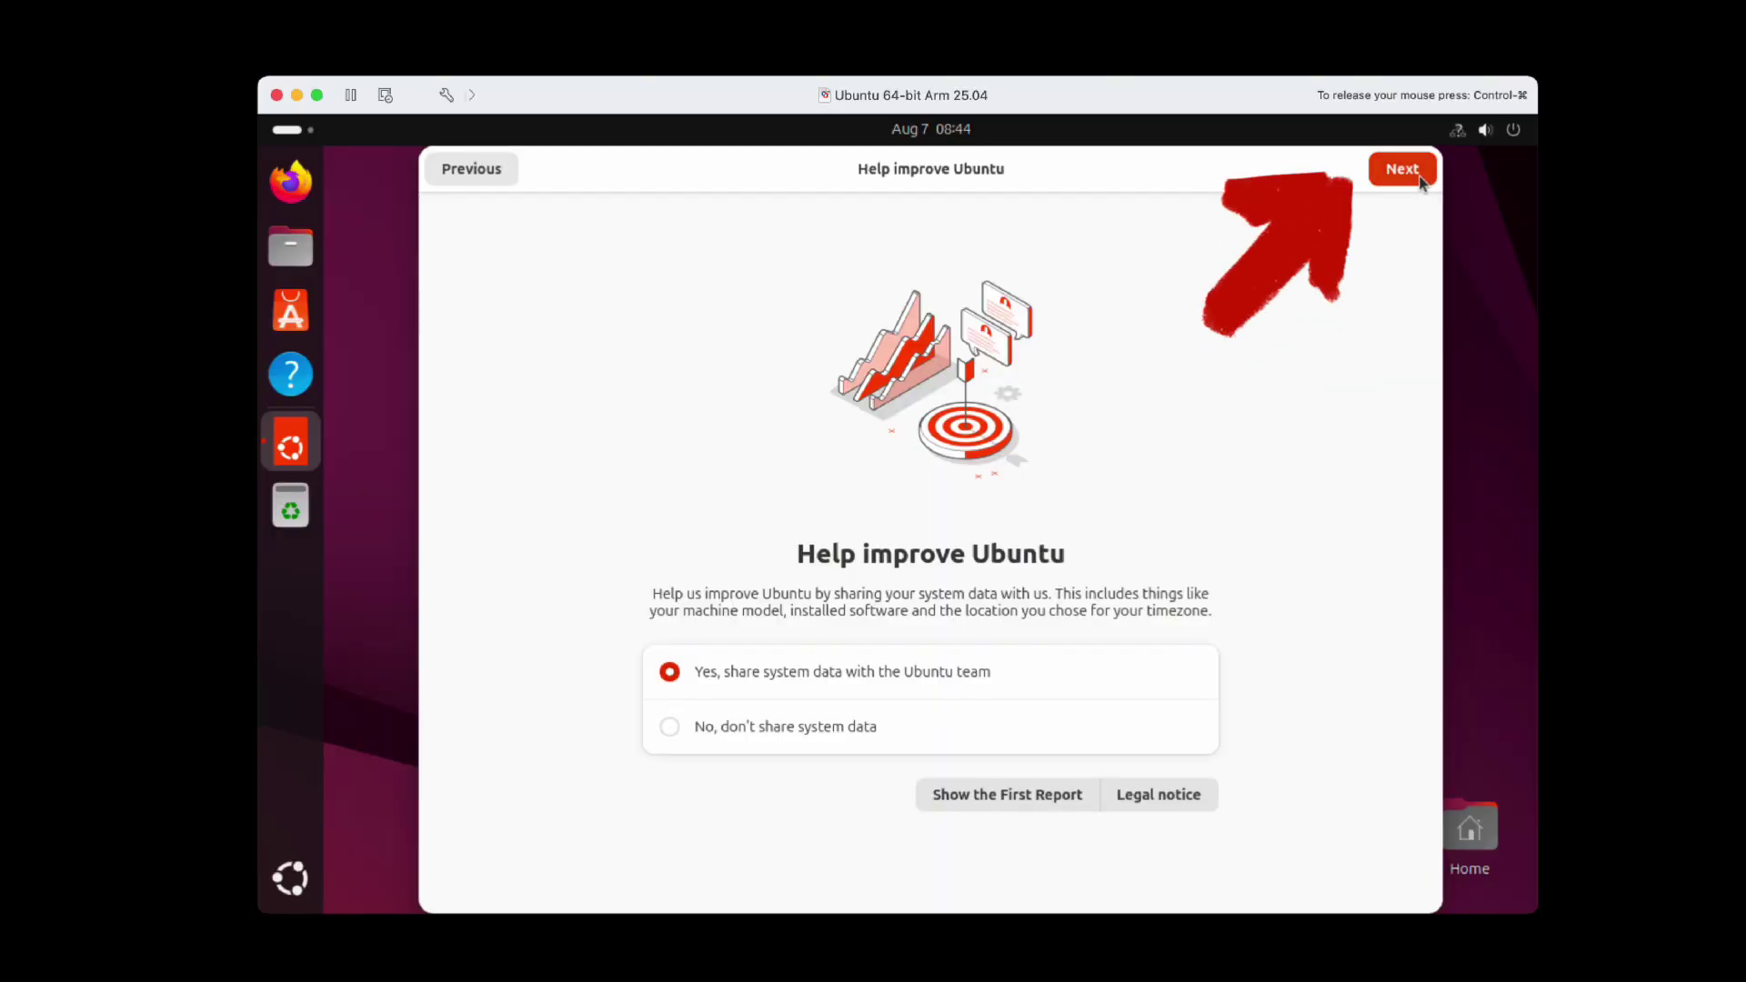
Continue past Help improve Ubuntu and finish the Ready to go page
left_click(1401, 169)
left_click(1420, 182)
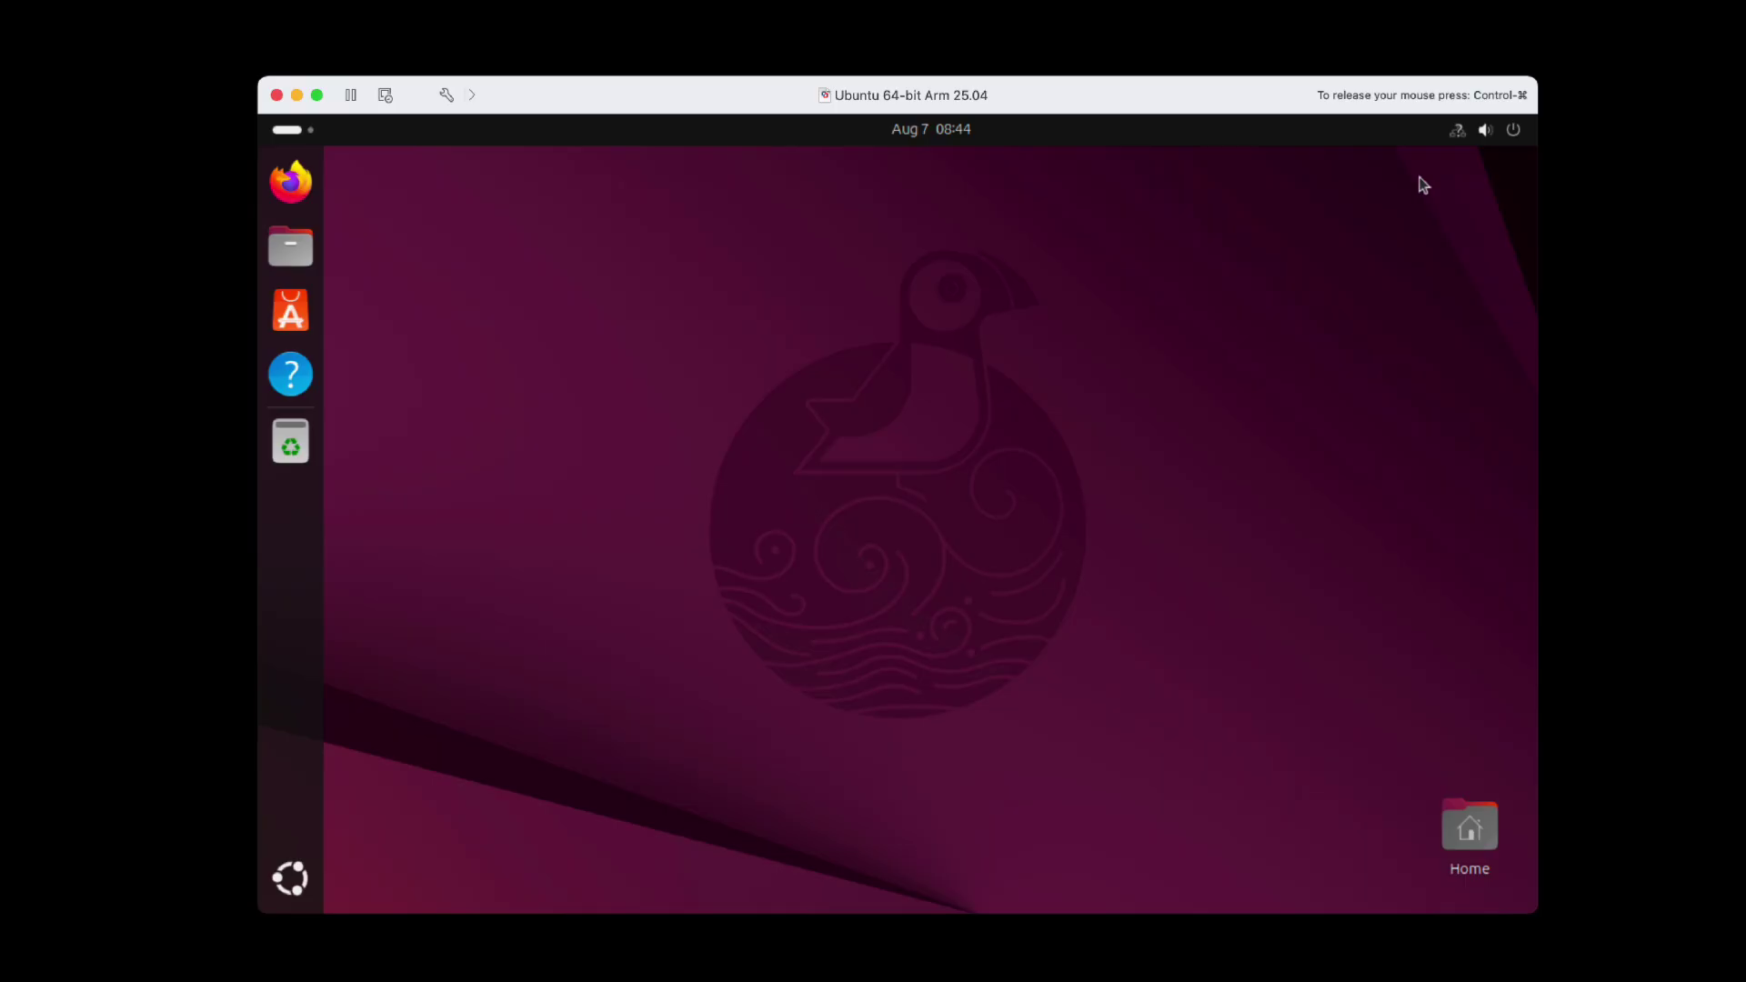